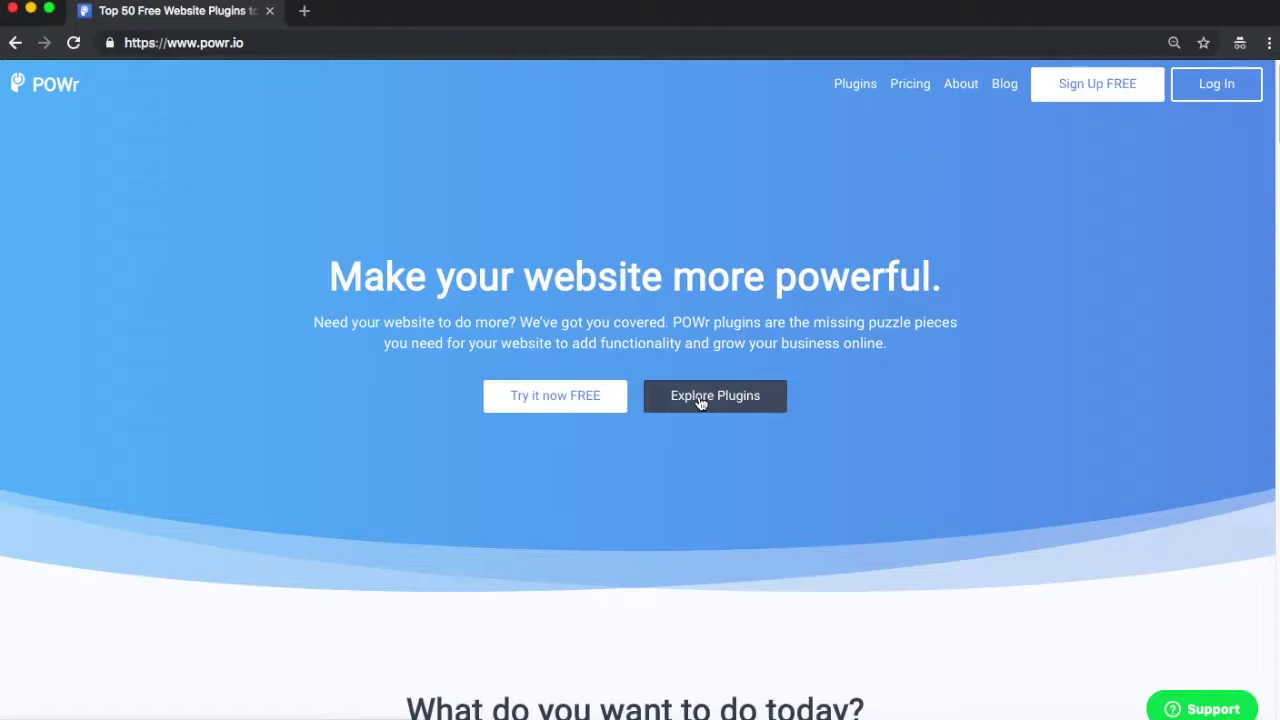
# Step: Open Explore Plugins and search the plugin library for 'pay' to find PayPal Button
pyautogui.click(701, 402)
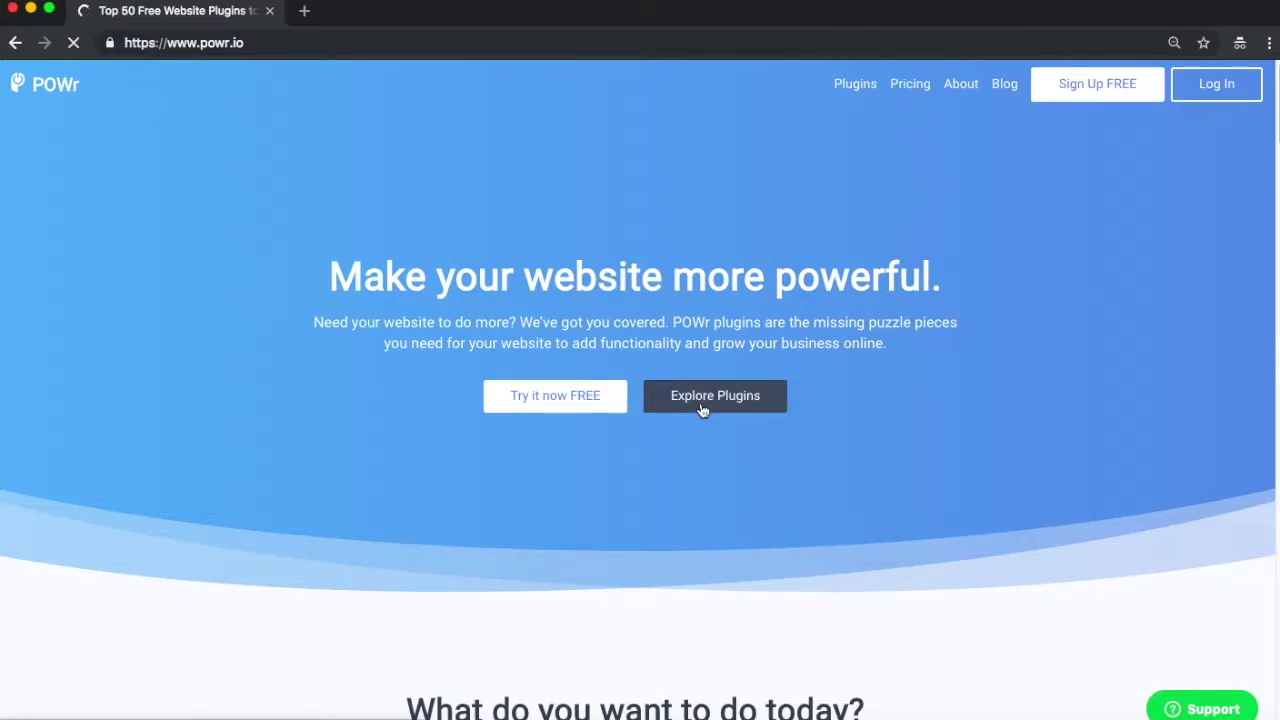
pyautogui.scroll(-2, 703, 410)
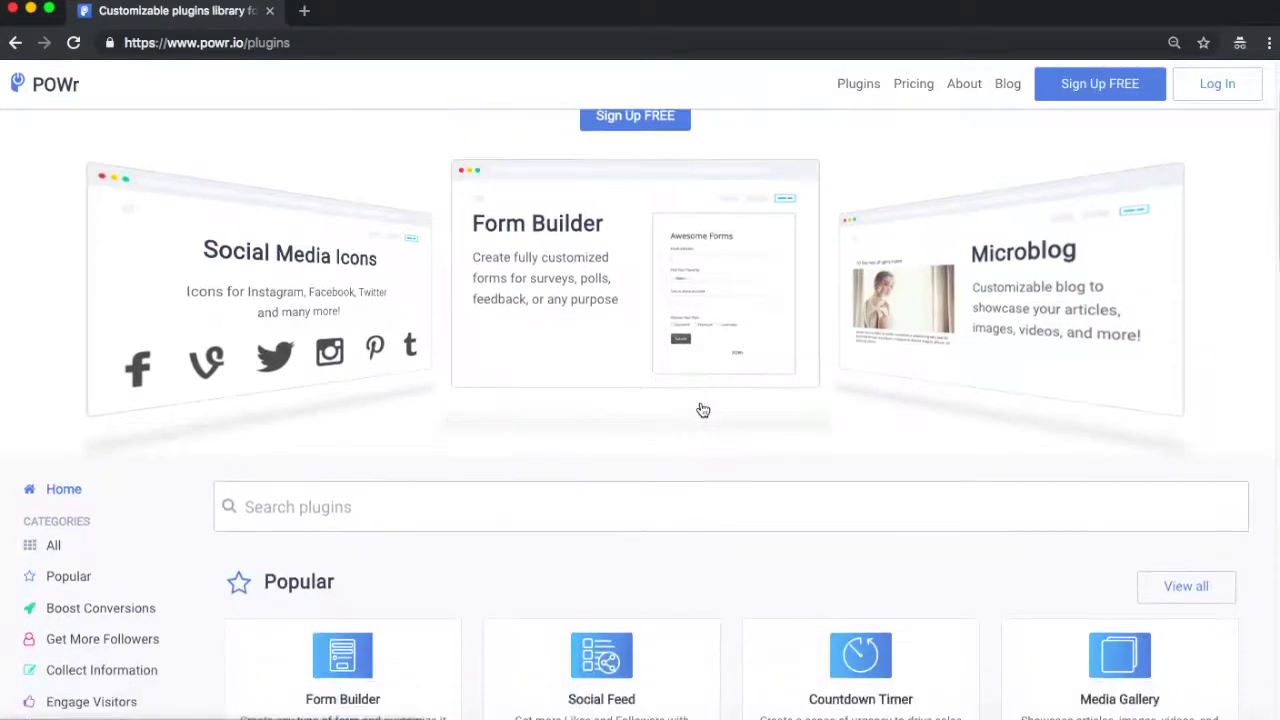
pyautogui.scroll(-2, 600, 457)
pyautogui.click(534, 402)
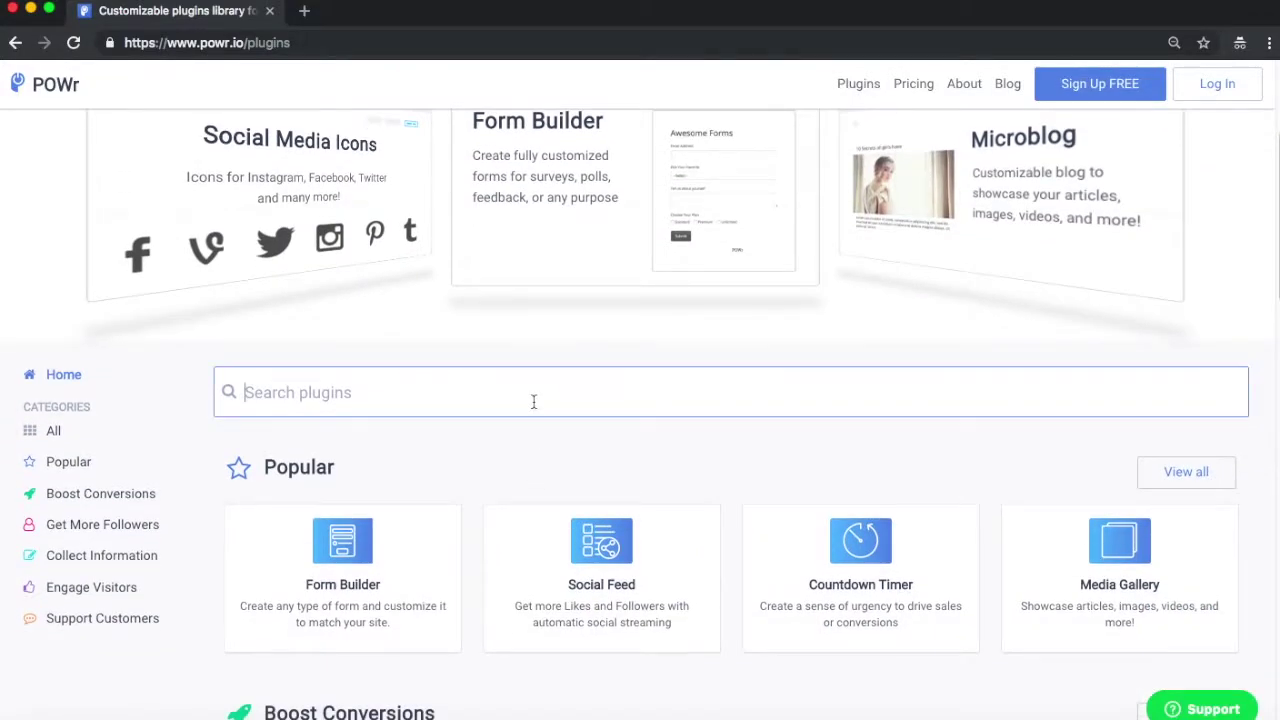
pyautogui.write('pay')
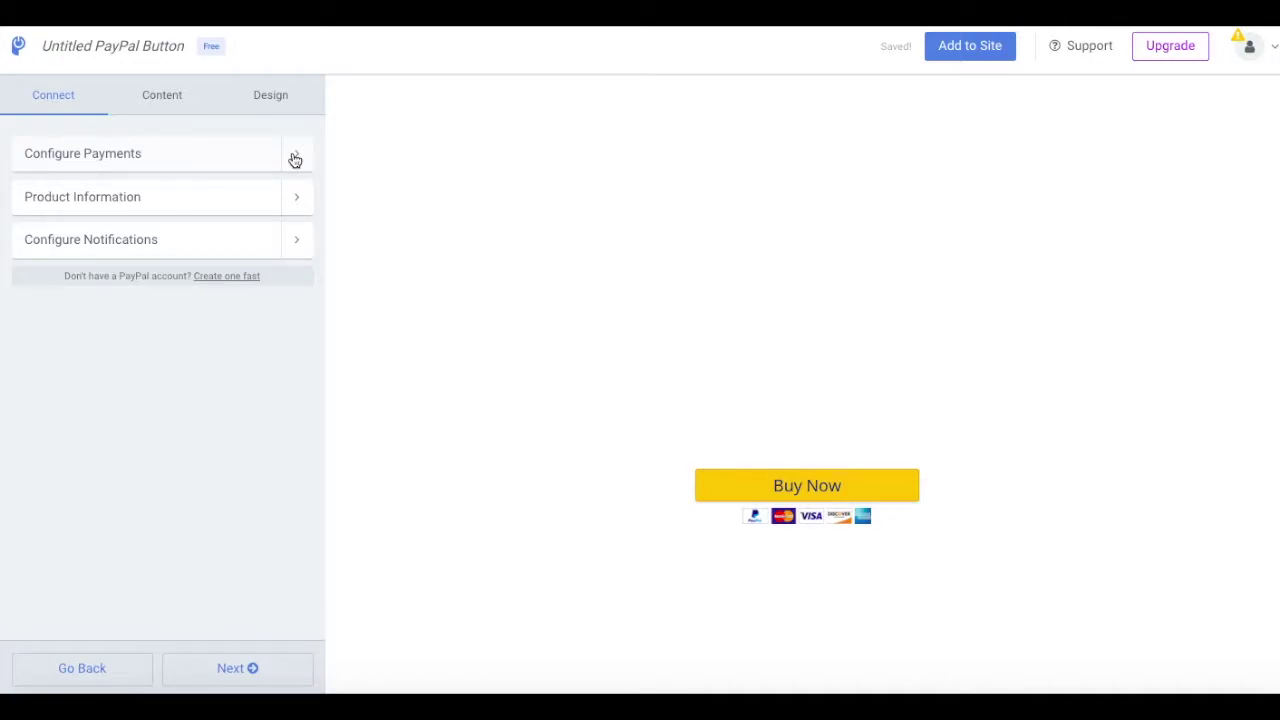
# Step: Paste the PayPal account email into Configure Payments so it shows as verified
pyautogui.click(295, 160)
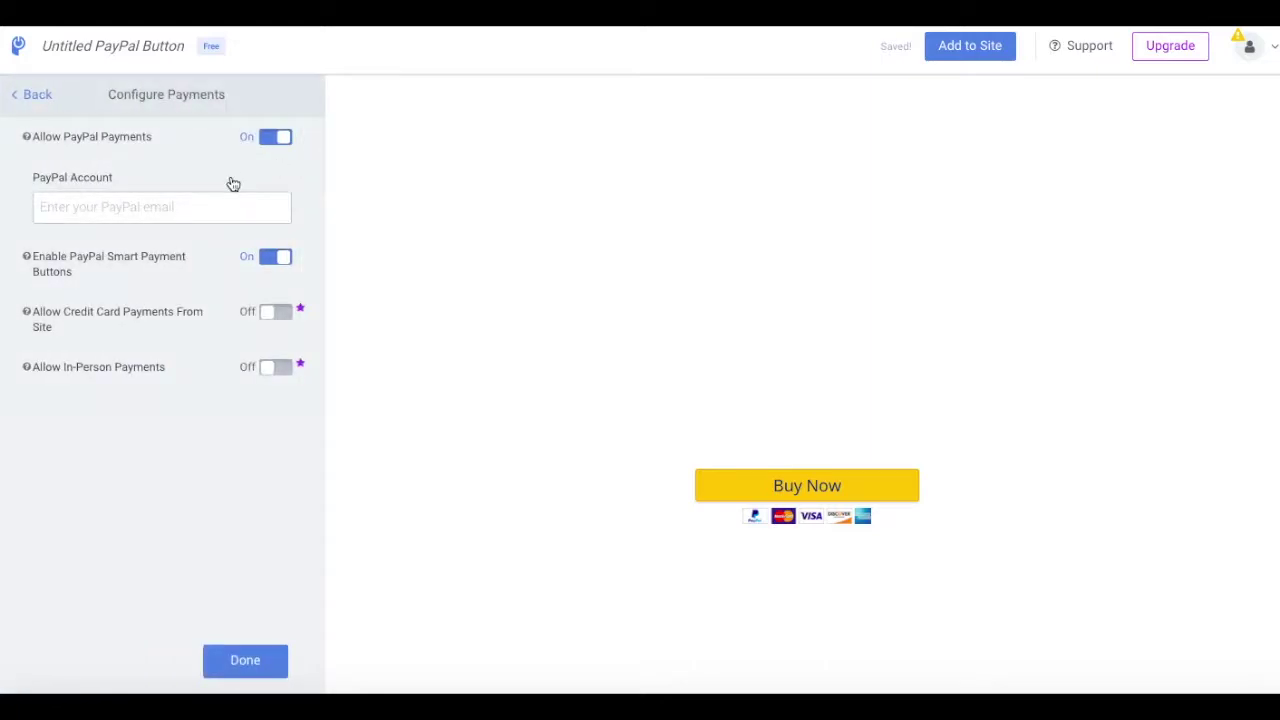
pyautogui.click(210, 199)
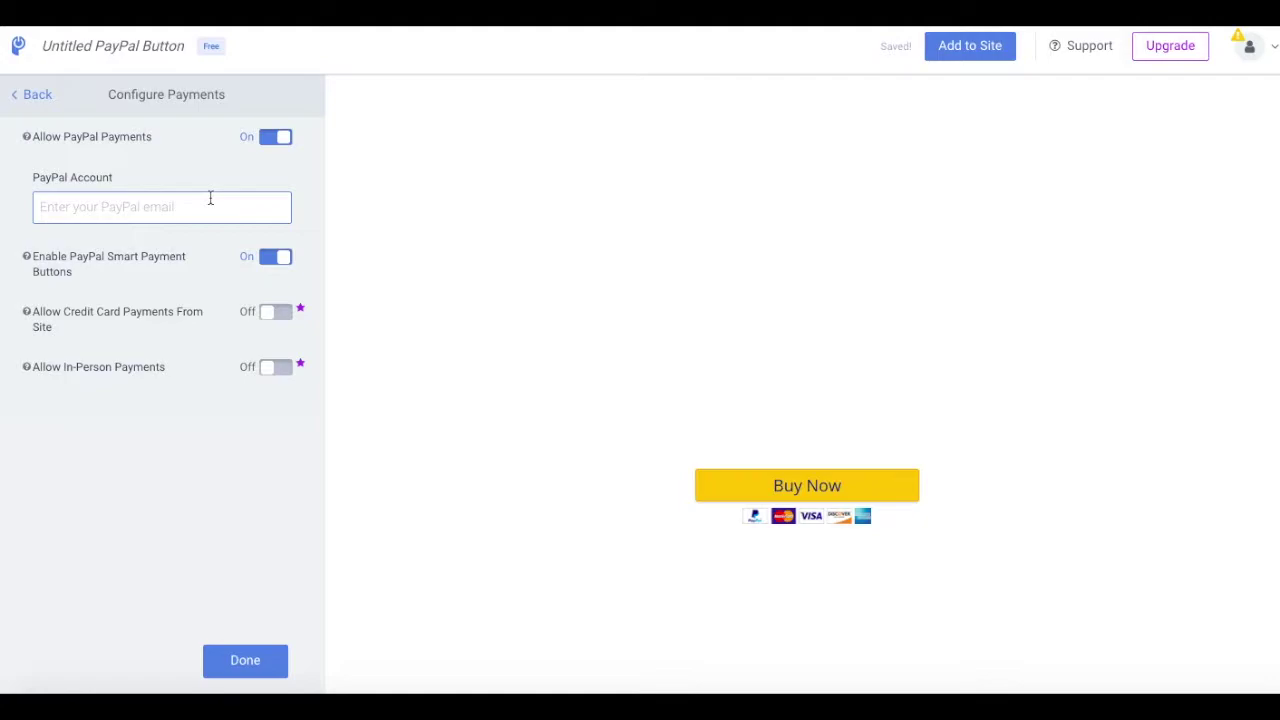
pyautogui.hotkey('ctrl', 'v')
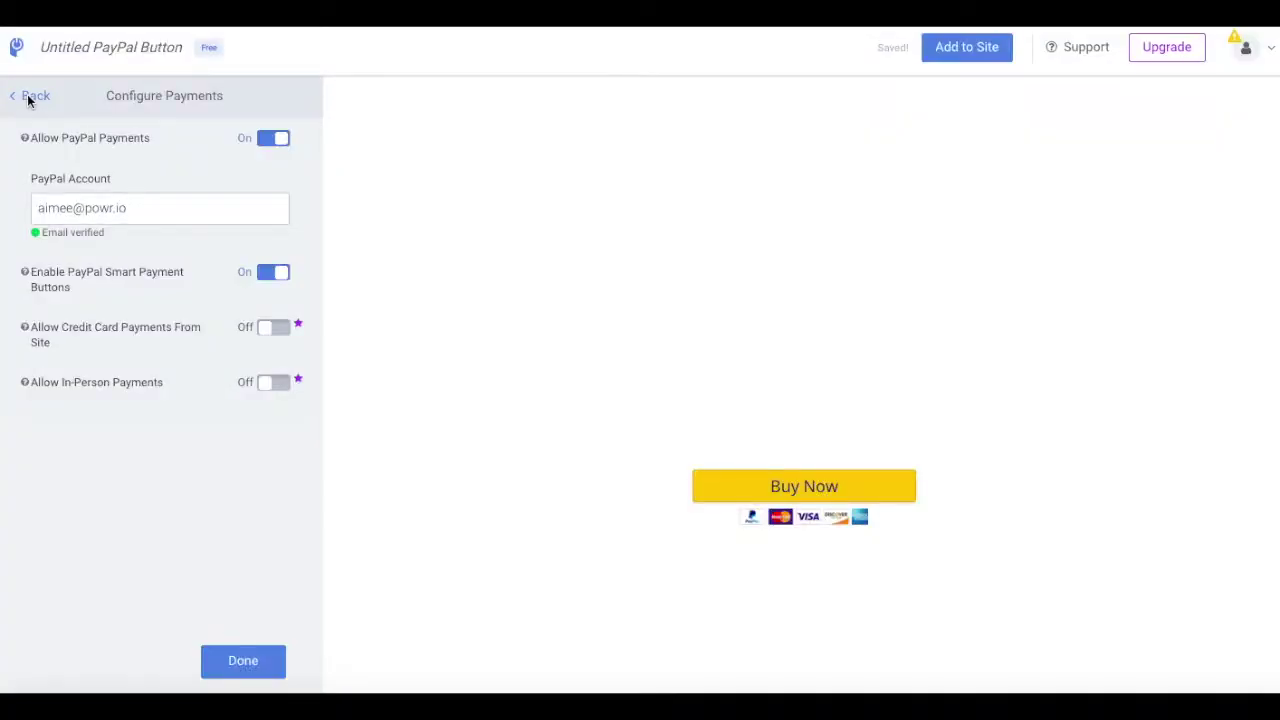
pyautogui.click(28, 100)
# Step: Rename the product to 'Magic Wands' and set its cost to $5000.00
pyautogui.click(139, 212)
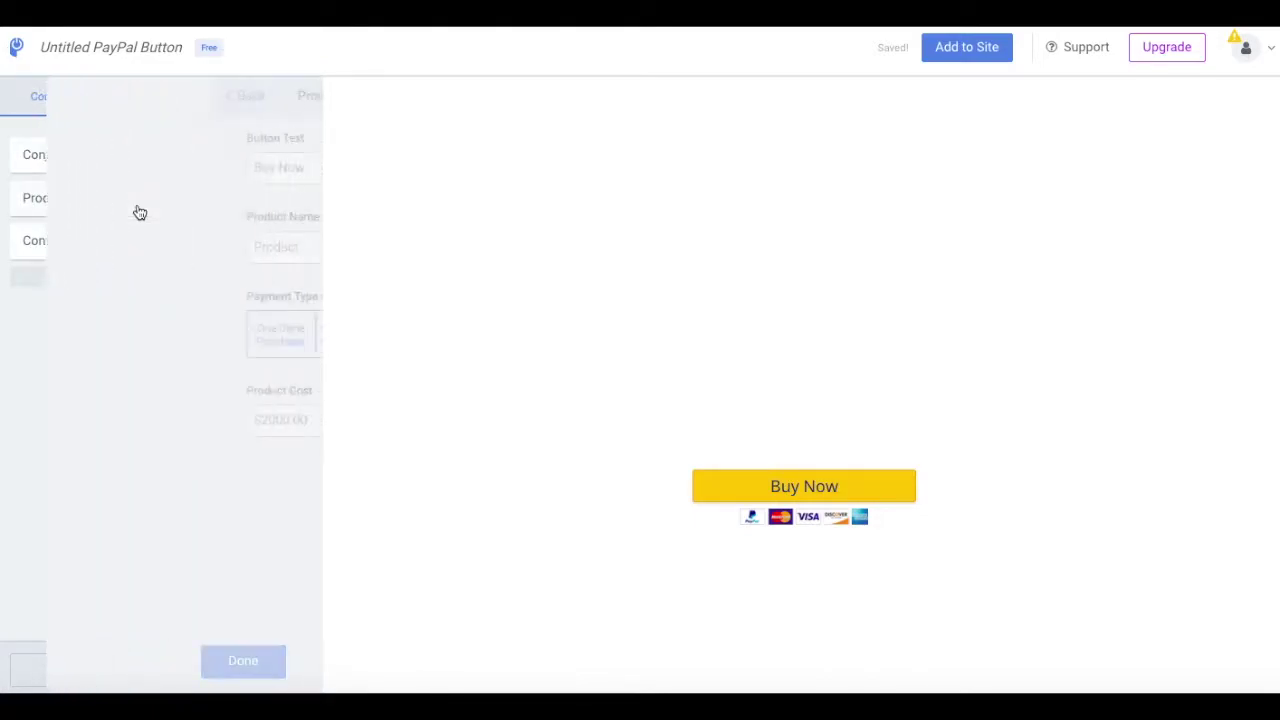
pyautogui.click(87, 248)
pyautogui.doubleClick(87, 248)
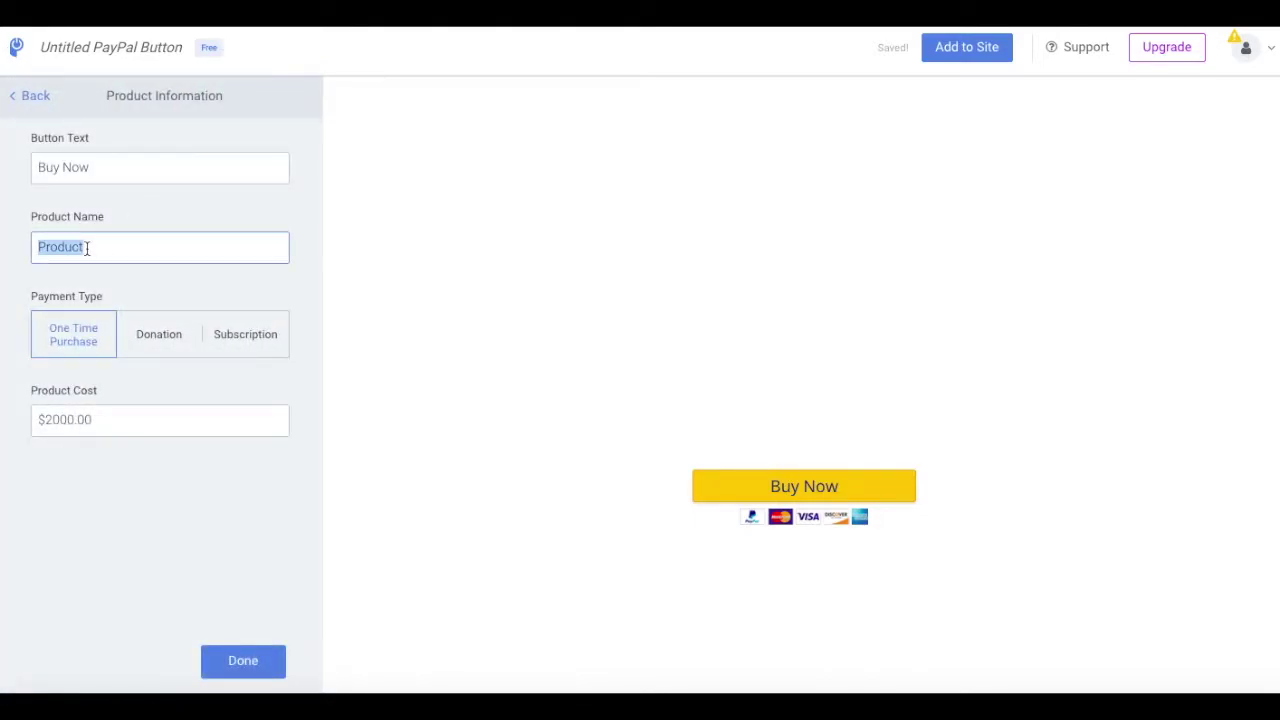
pyautogui.write('Magic Wan')
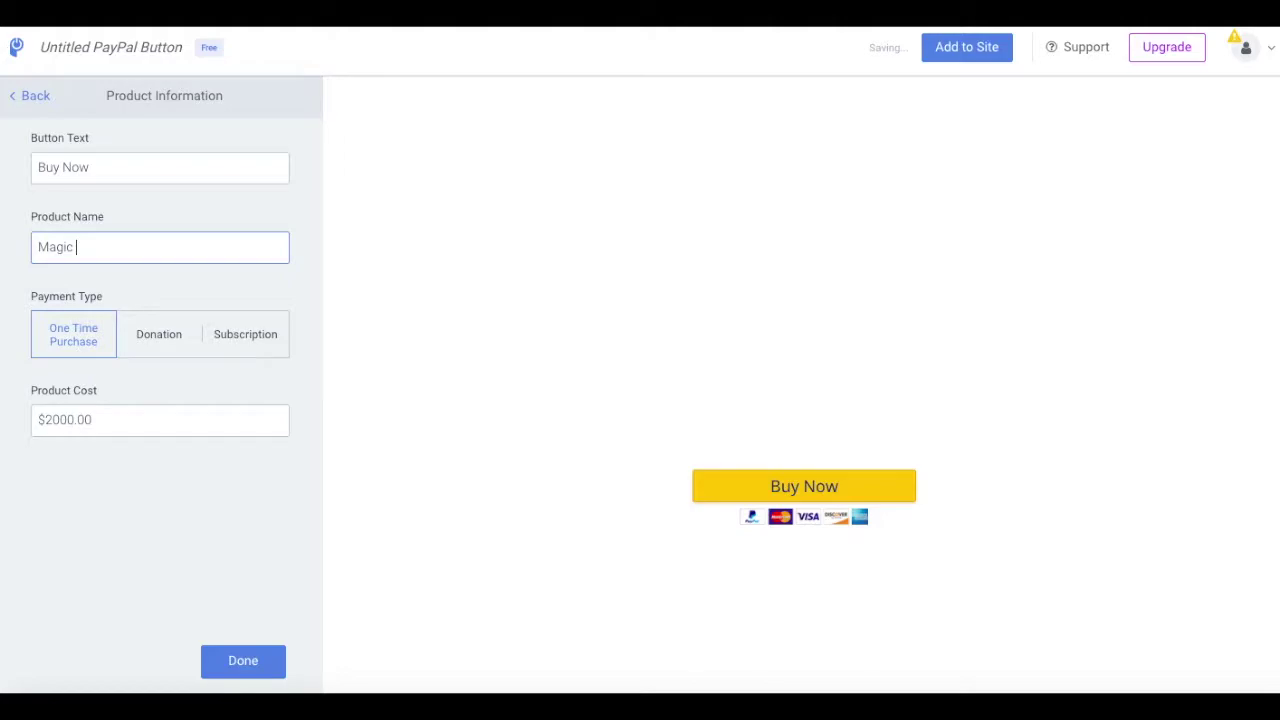
pyautogui.write('ds')
pyautogui.tripleClick(153, 421)
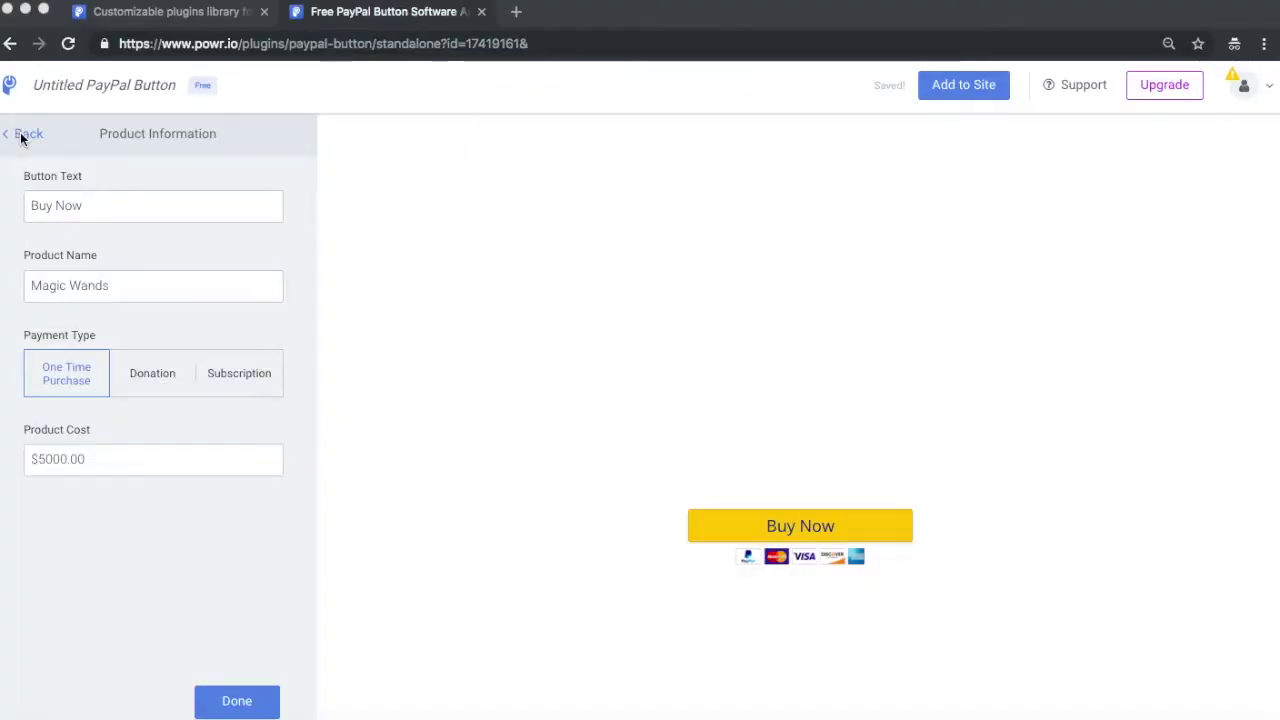
# Step: Paste the notification email address into Configure Notifications and confirm with Done
pyautogui.click(24, 137)
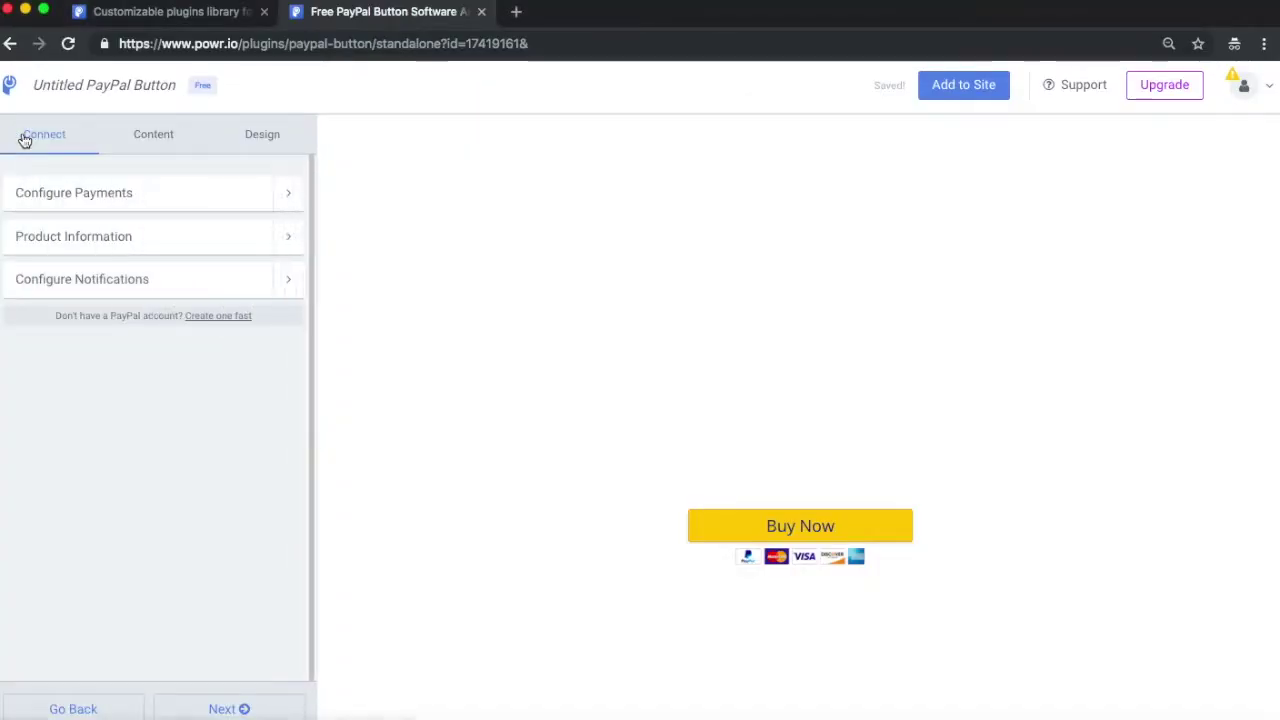
pyautogui.click(288, 282)
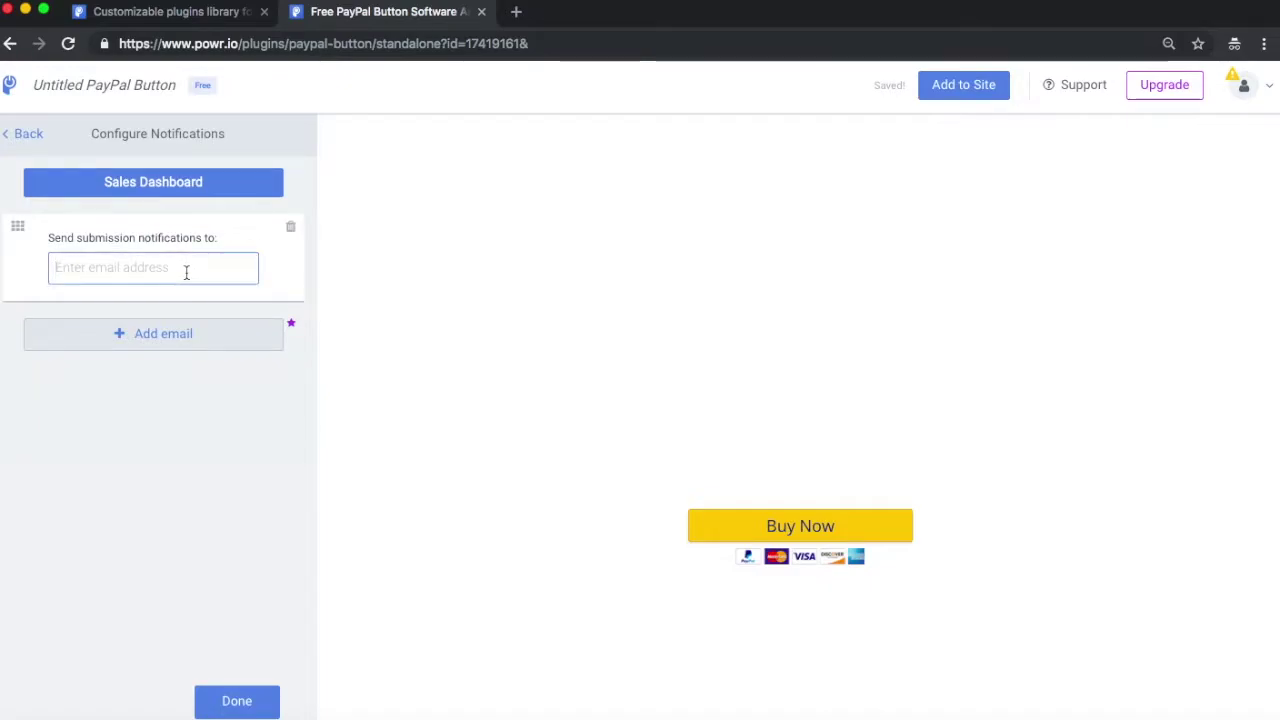
pyautogui.press('super+v')
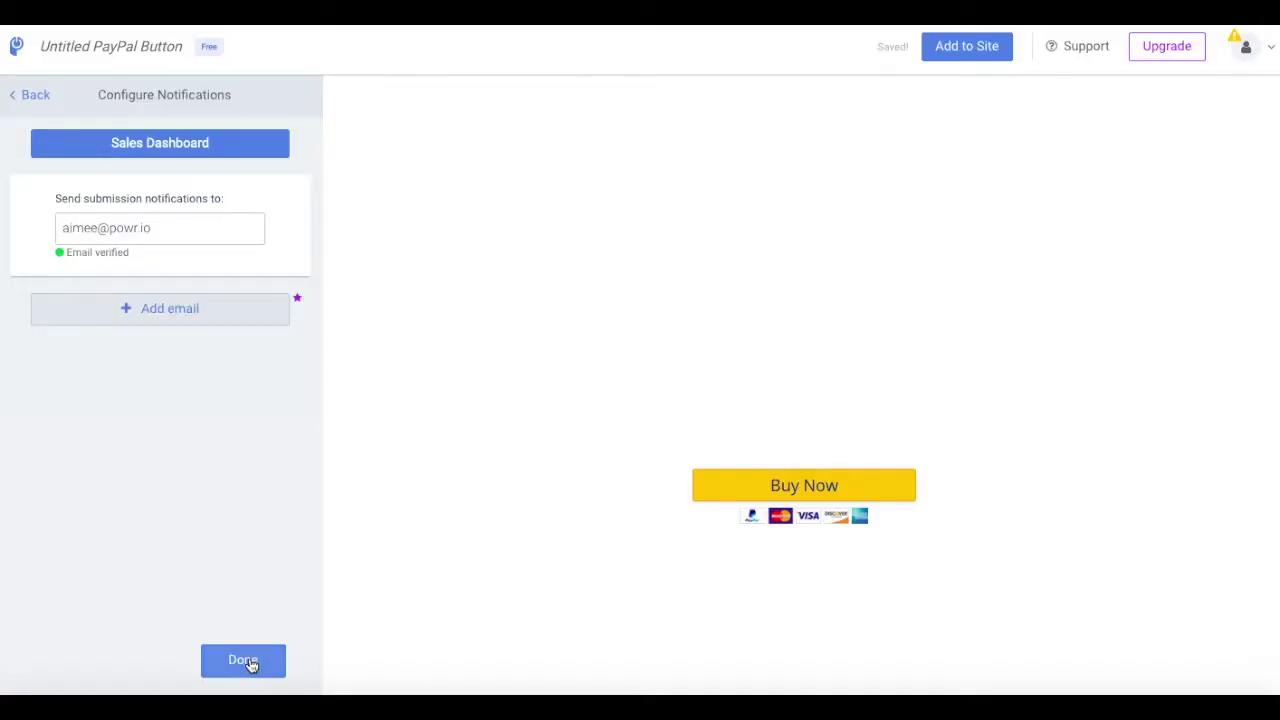
pyautogui.click(245, 662)
# Step: Review Product Details, Product Options, Shipping and Discount Codes, leaving discount codes unset
pyautogui.click(157, 95)
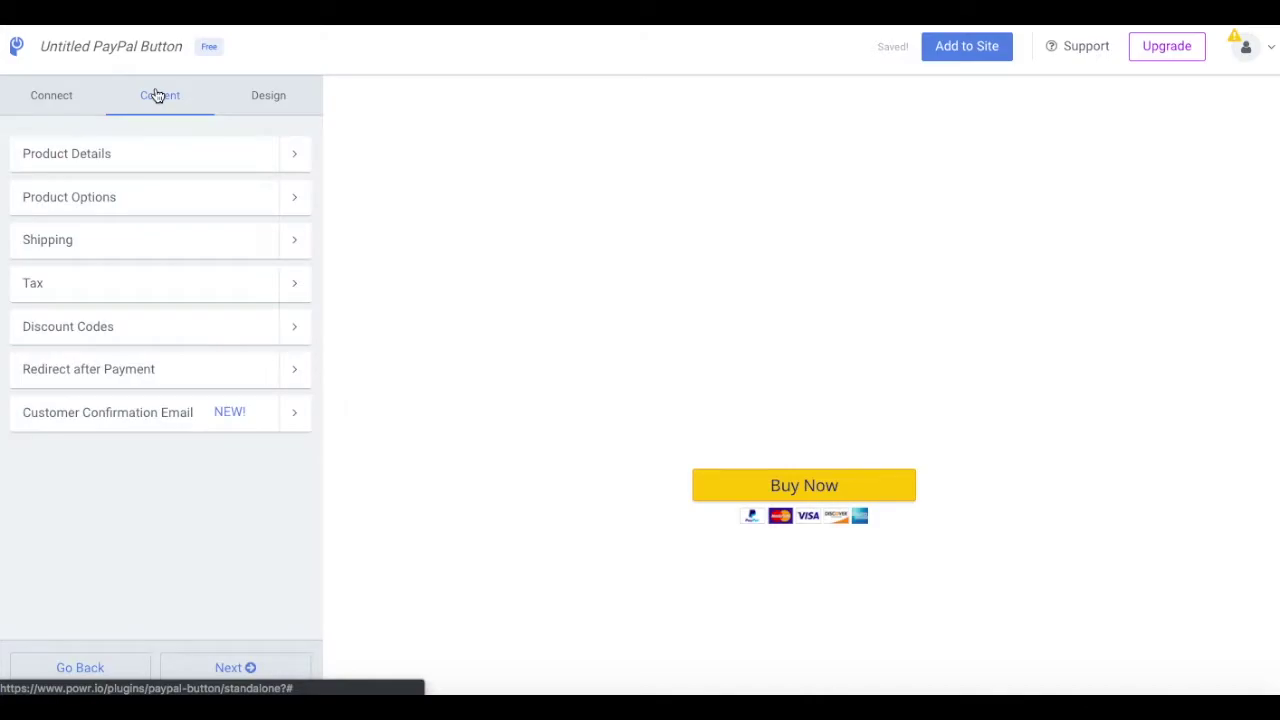
pyautogui.click(299, 158)
pyautogui.click(36, 101)
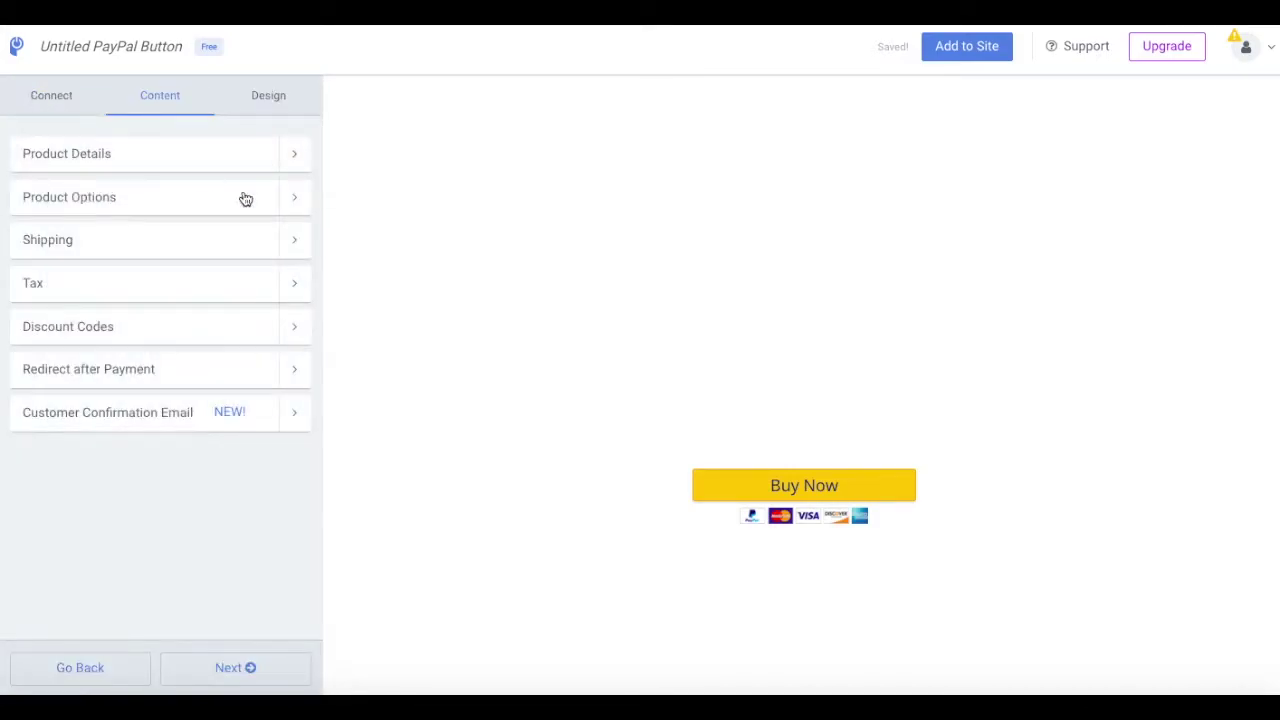
pyautogui.click(243, 197)
pyautogui.click(45, 103)
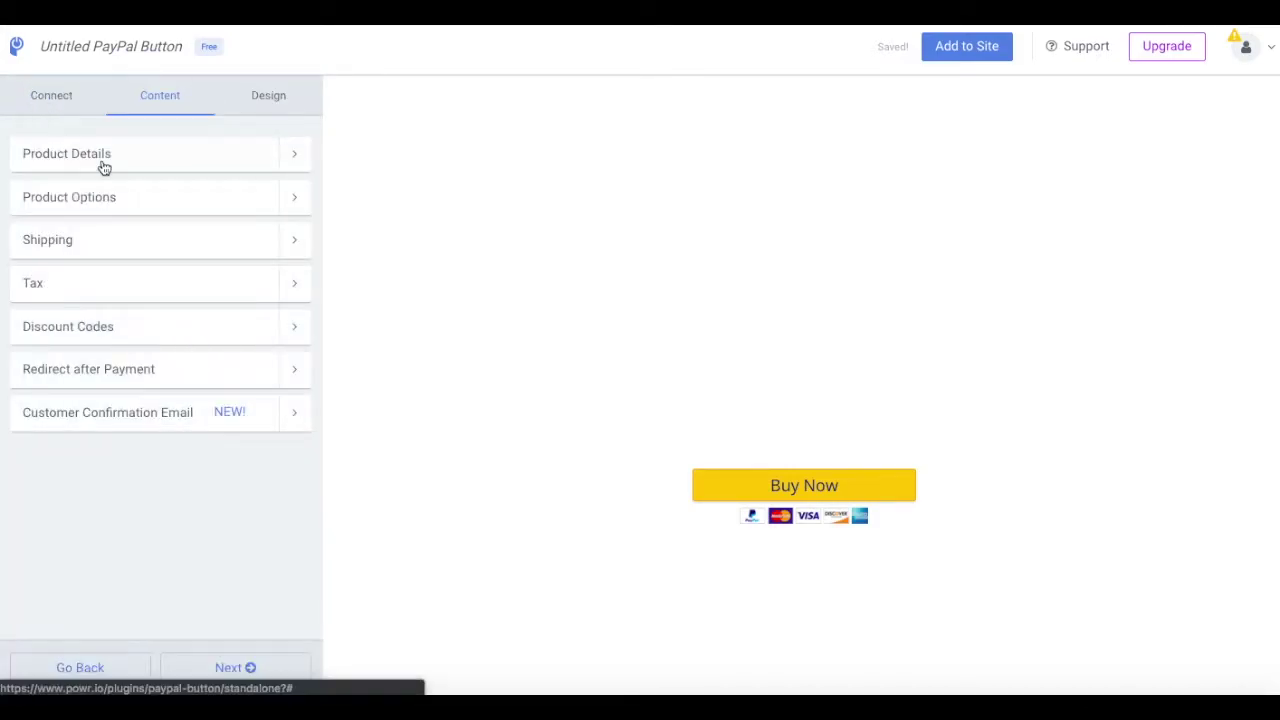
pyautogui.click(302, 242)
pyautogui.click(20, 92)
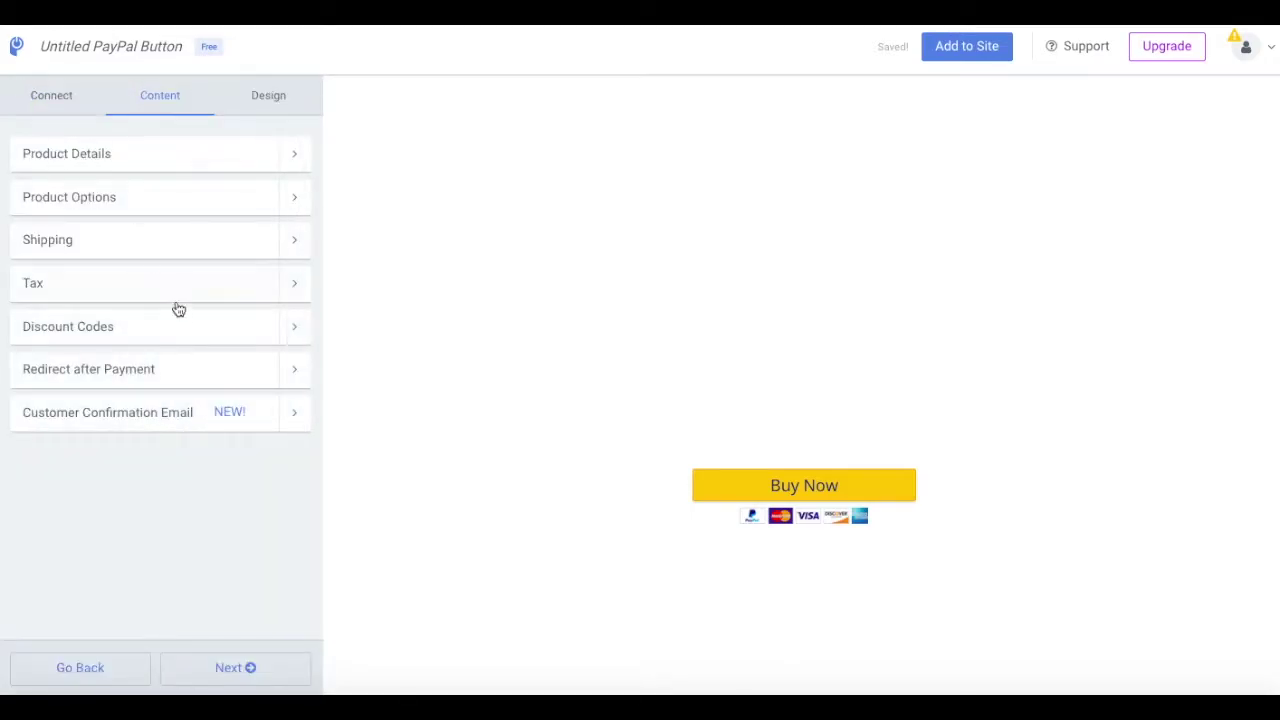
pyautogui.click(287, 334)
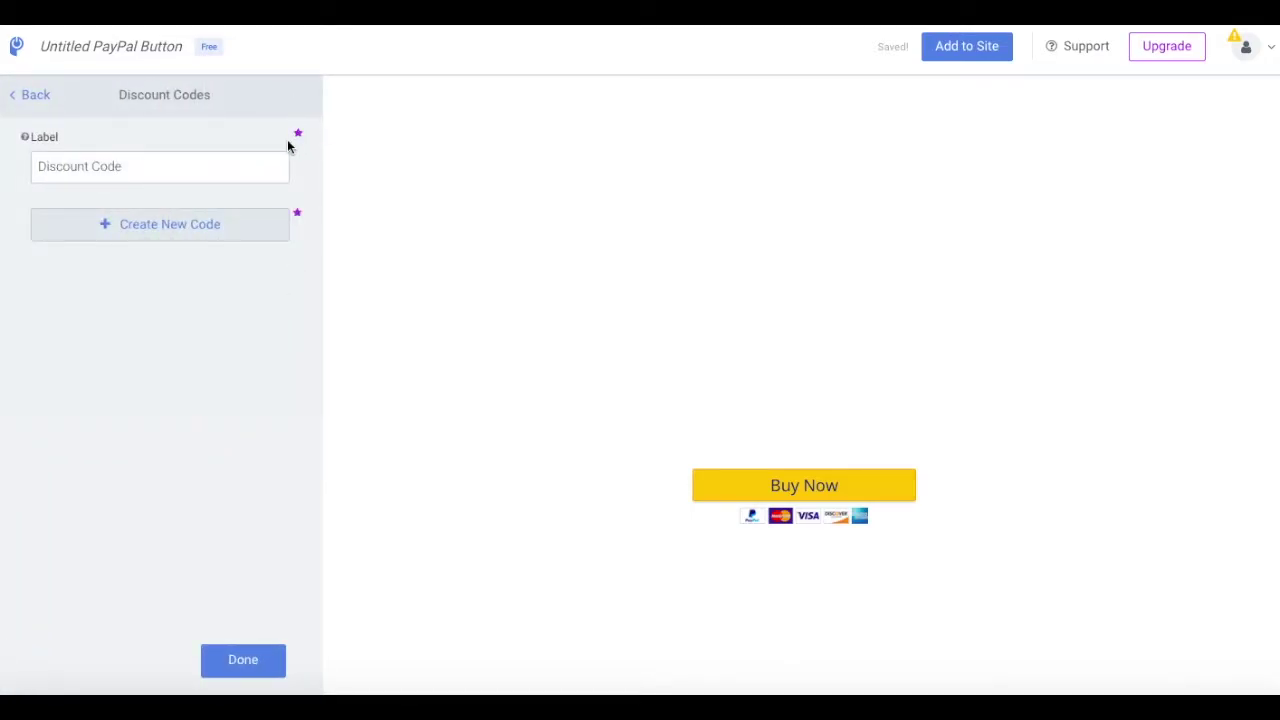
pyautogui.click(247, 172)
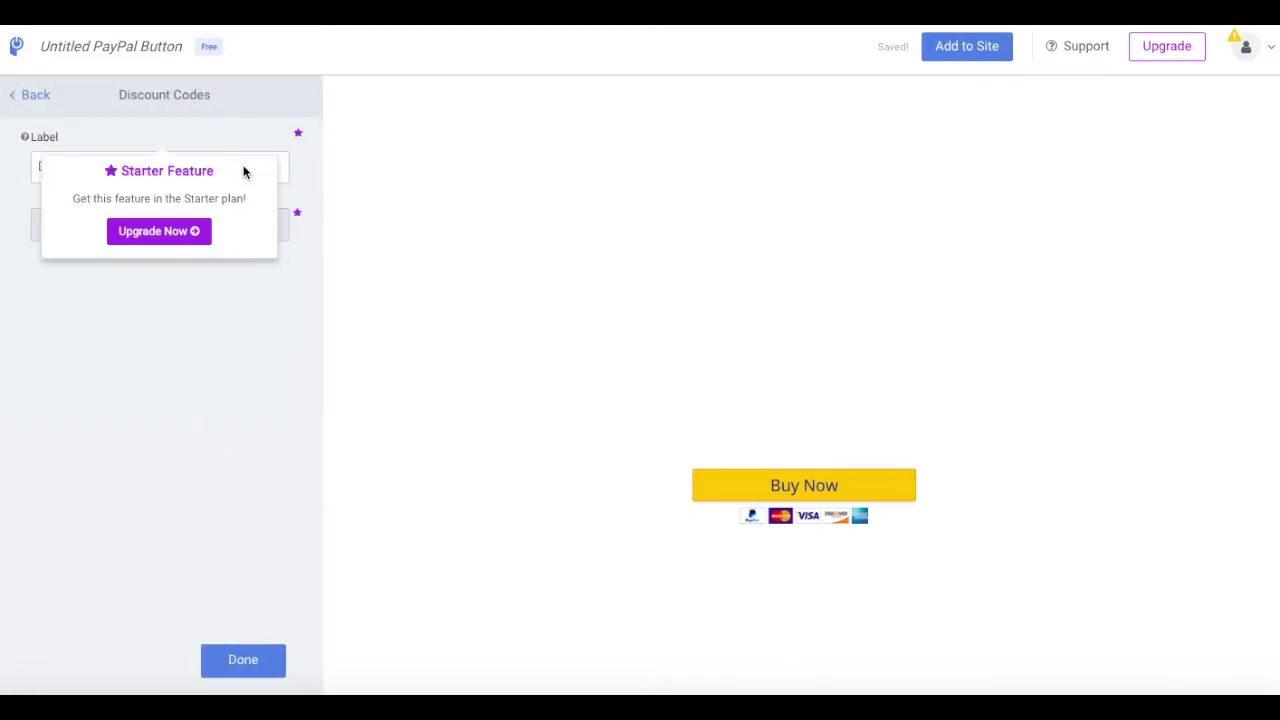
pyautogui.click(46, 97)
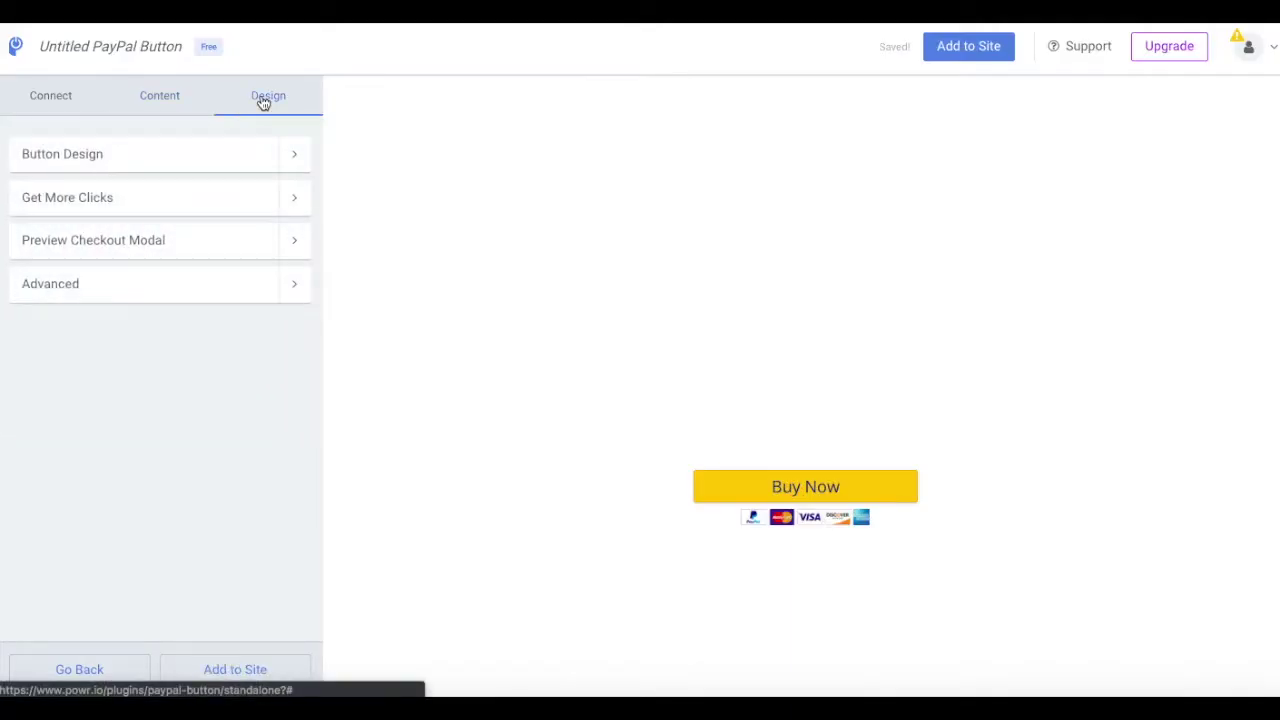
# Step: Set the Buy Now button text to black, background to teal and border to dark navy
pyautogui.click(302, 162)
pyautogui.click(46, 214)
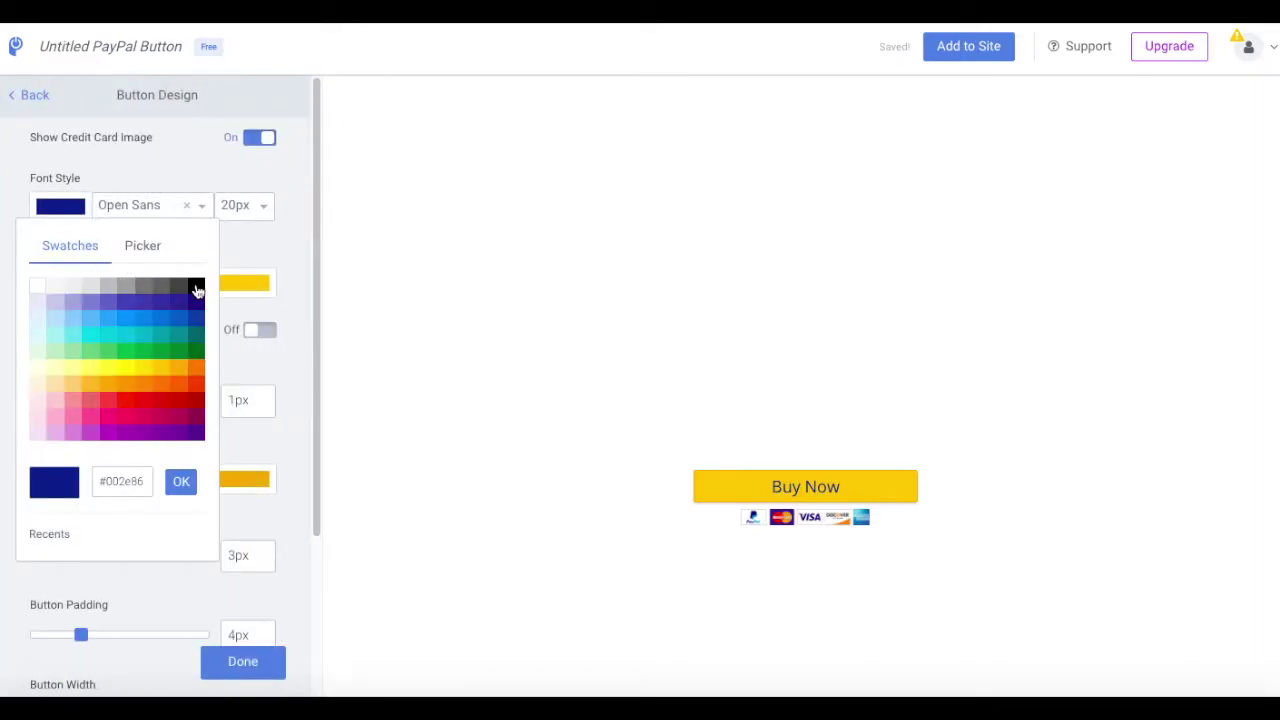
pyautogui.click(197, 289)
pyautogui.click(238, 288)
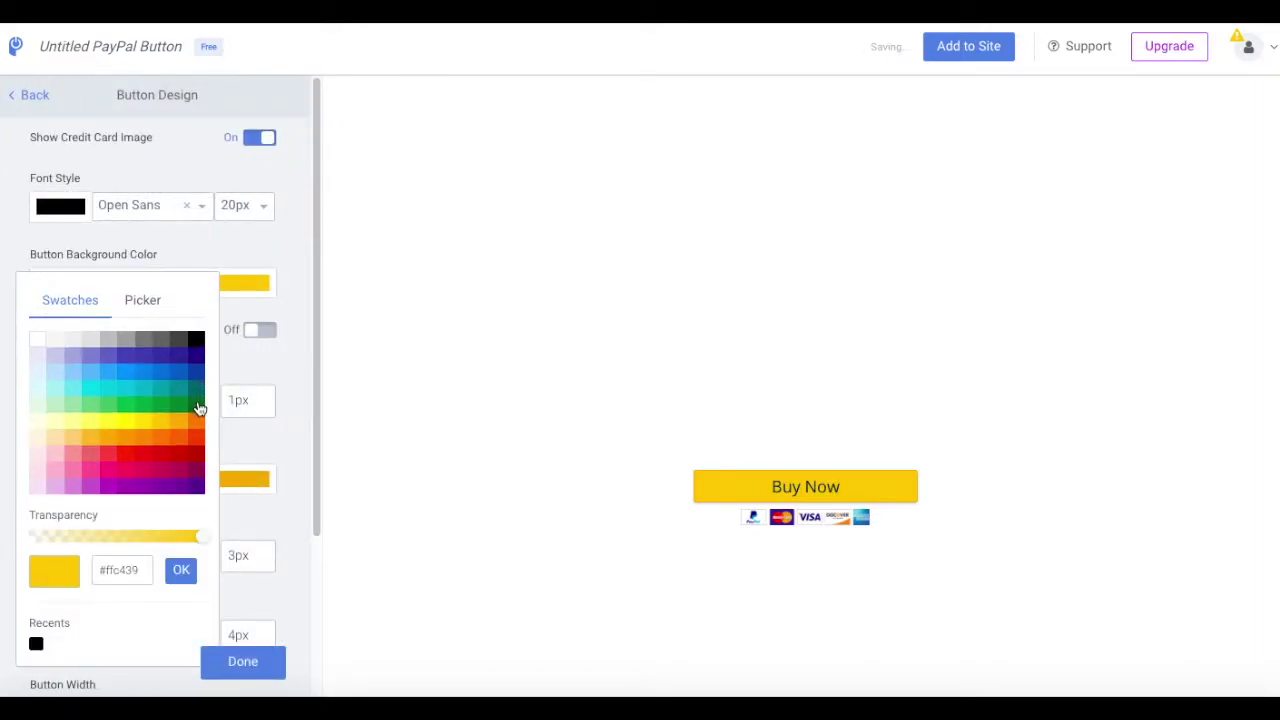
pyautogui.click(157, 395)
pyautogui.click(254, 480)
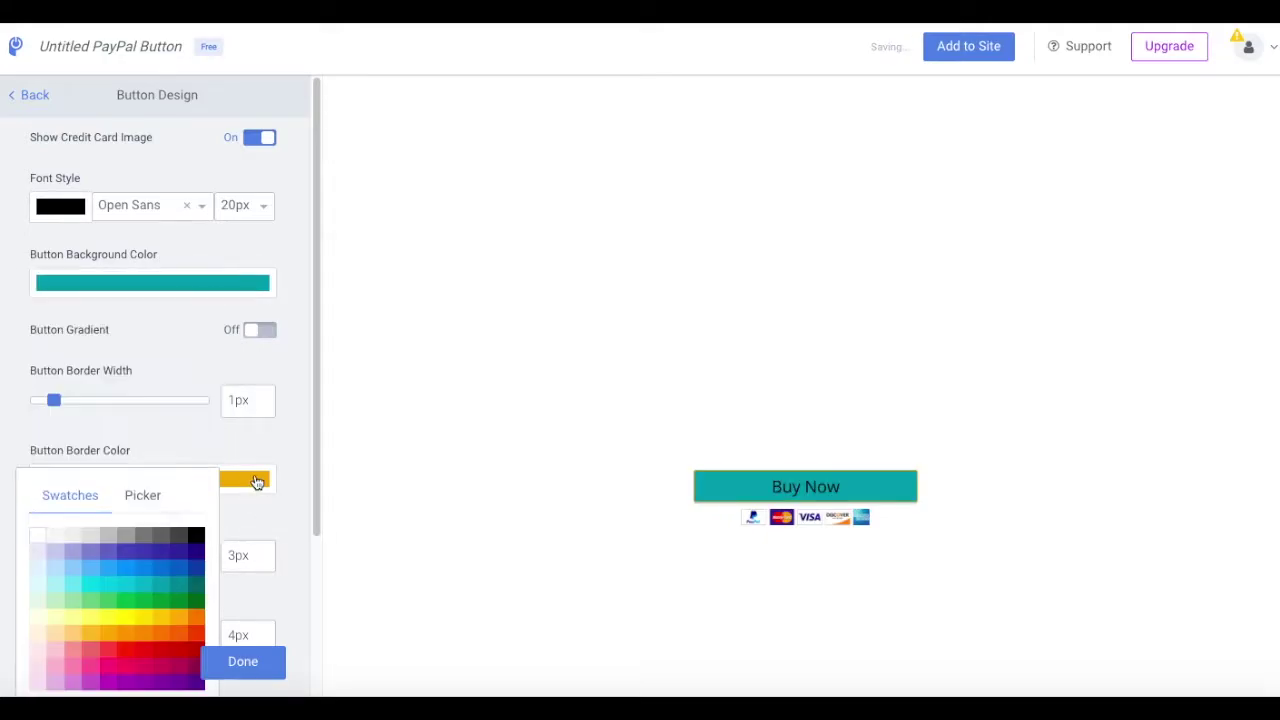
pyautogui.click(197, 551)
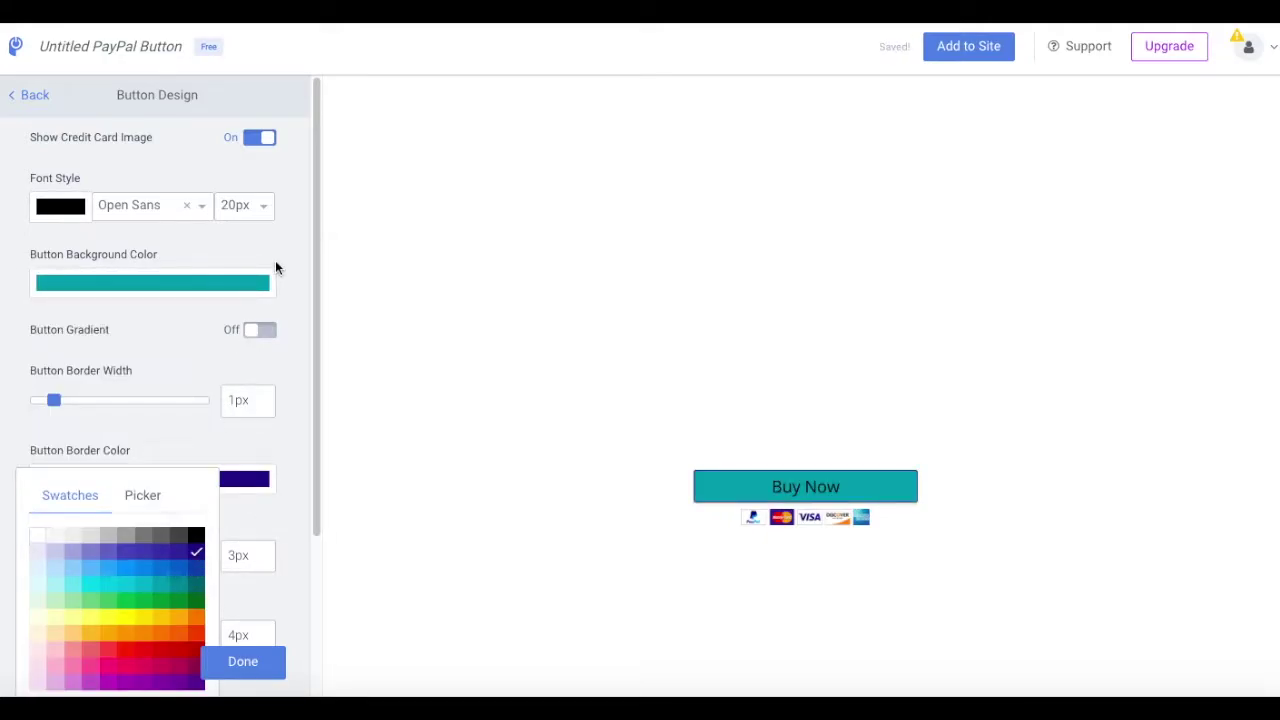
pyautogui.click(279, 236)
pyautogui.click(50, 99)
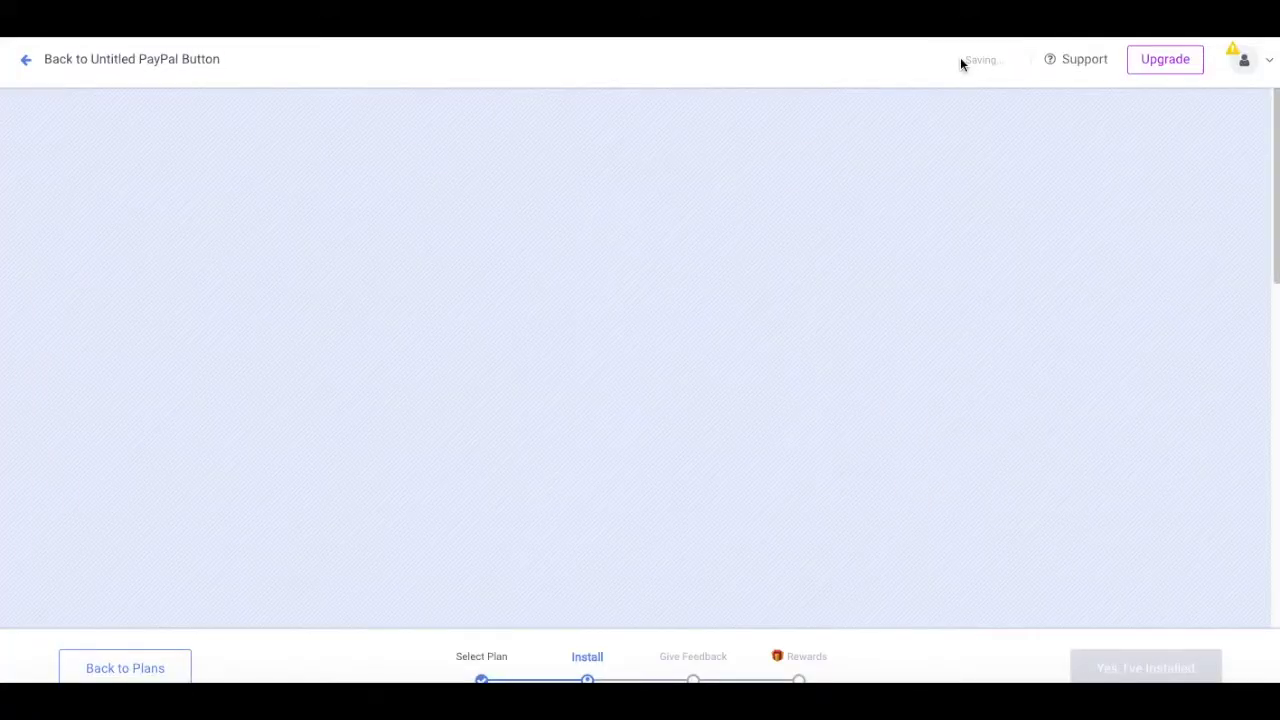
# Step: Choose Squarespace and sign up for a free POWr account with an email and password
pyautogui.click(736, 467)
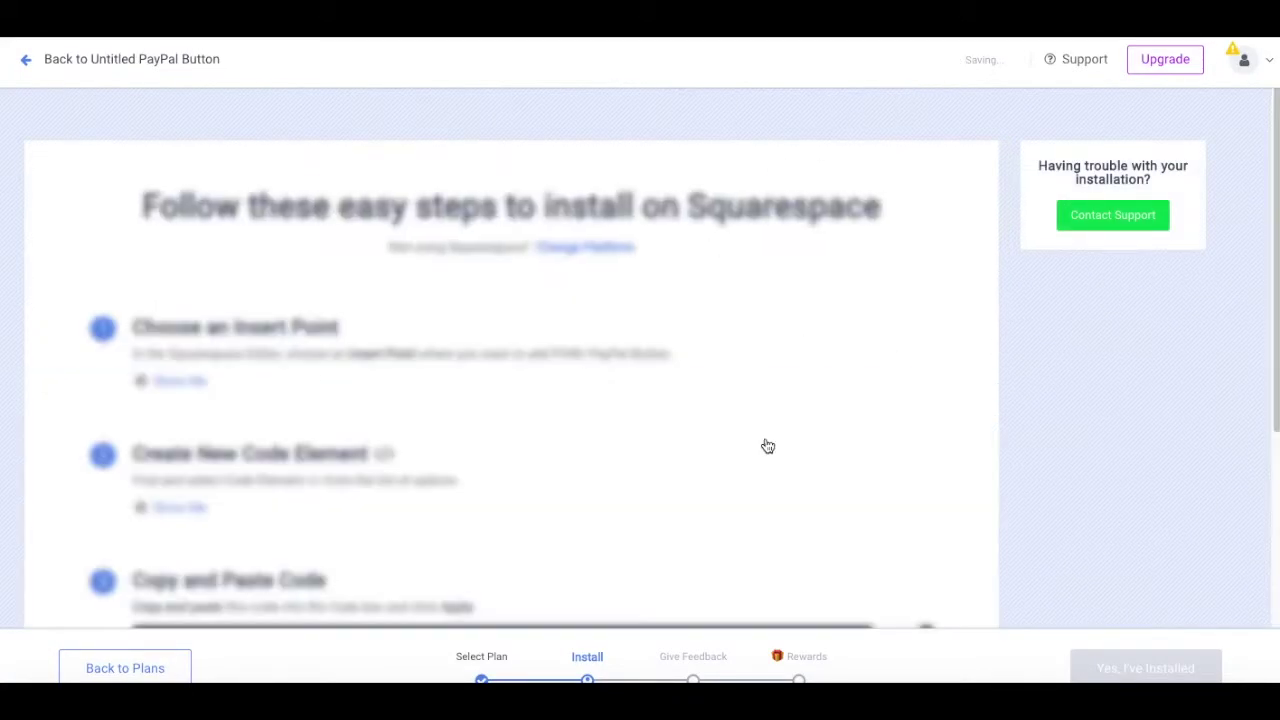
pyautogui.click(658, 398)
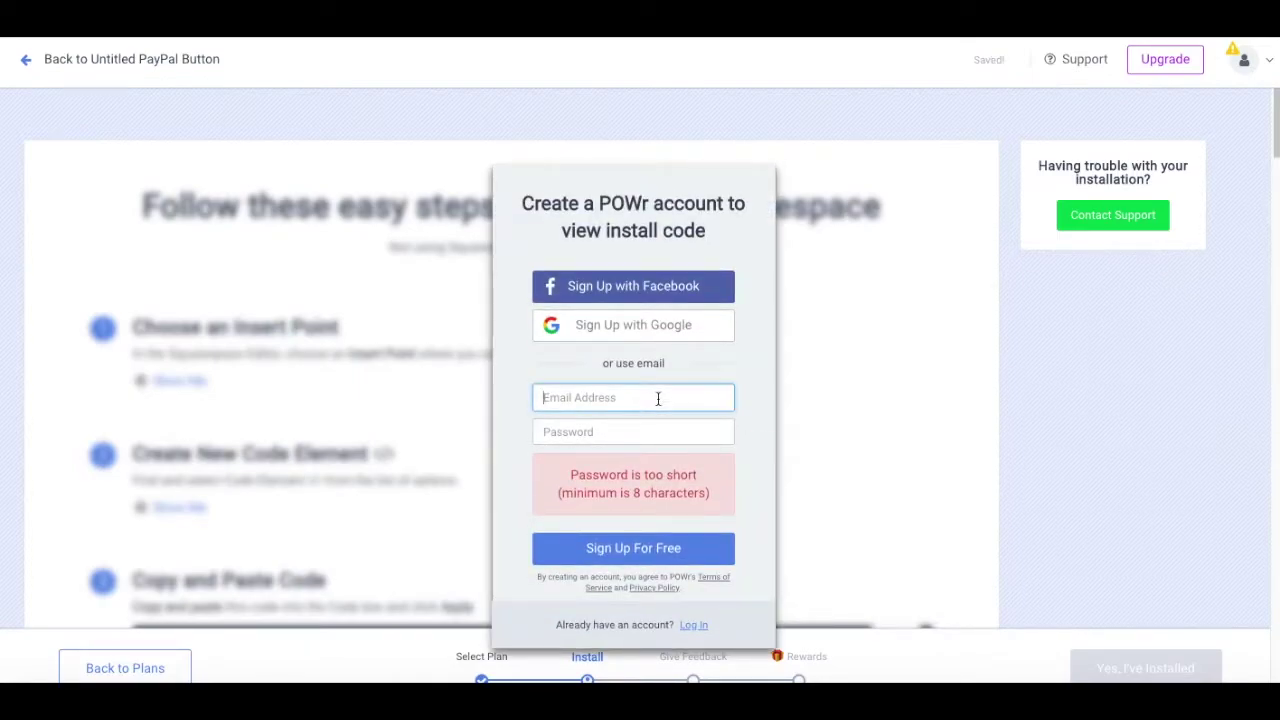
pyautogui.click(634, 431)
pyautogui.write('****************')
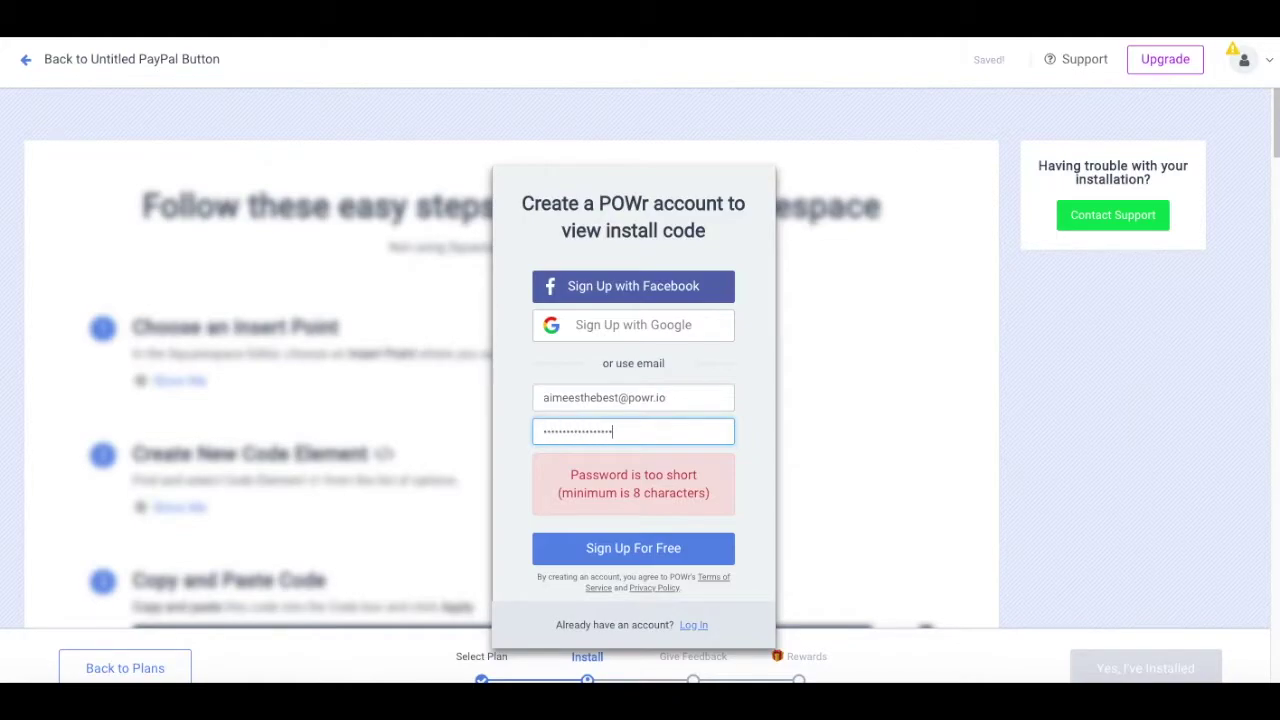
pyautogui.click(649, 549)
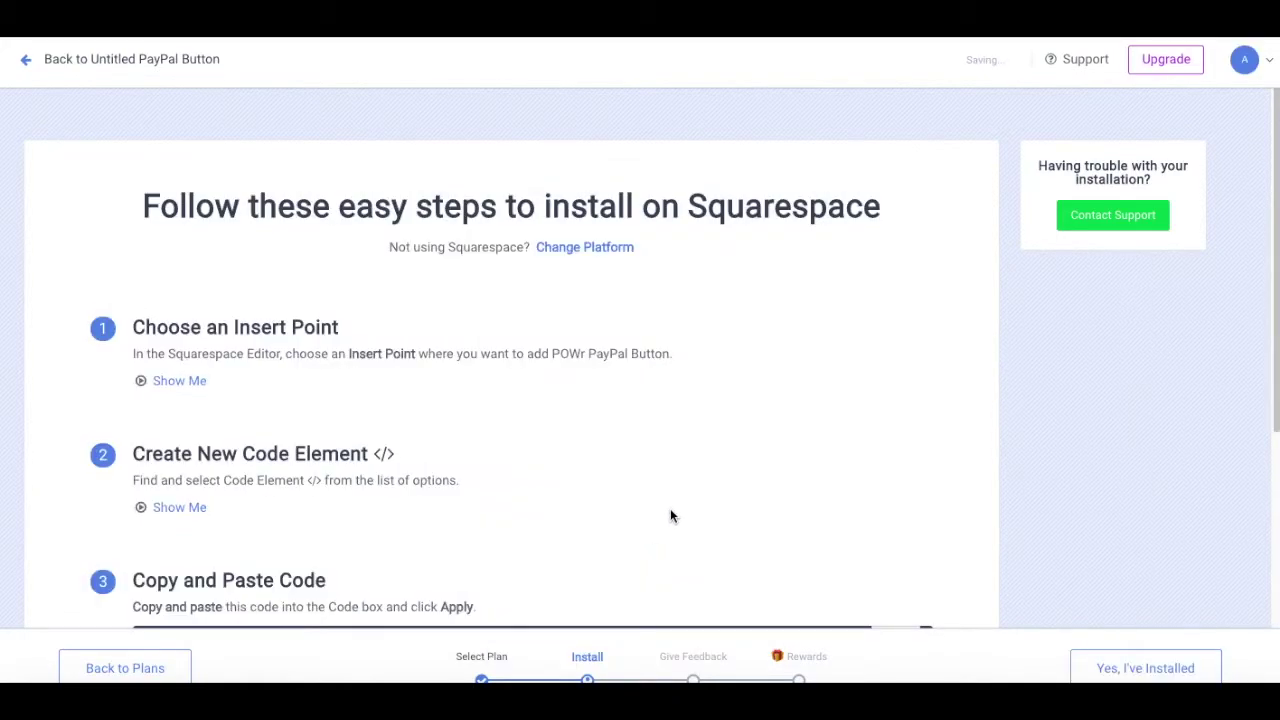
# Step: Copy both lines of the Squarespace install code from step 3
pyautogui.scroll(-3, 670, 516)
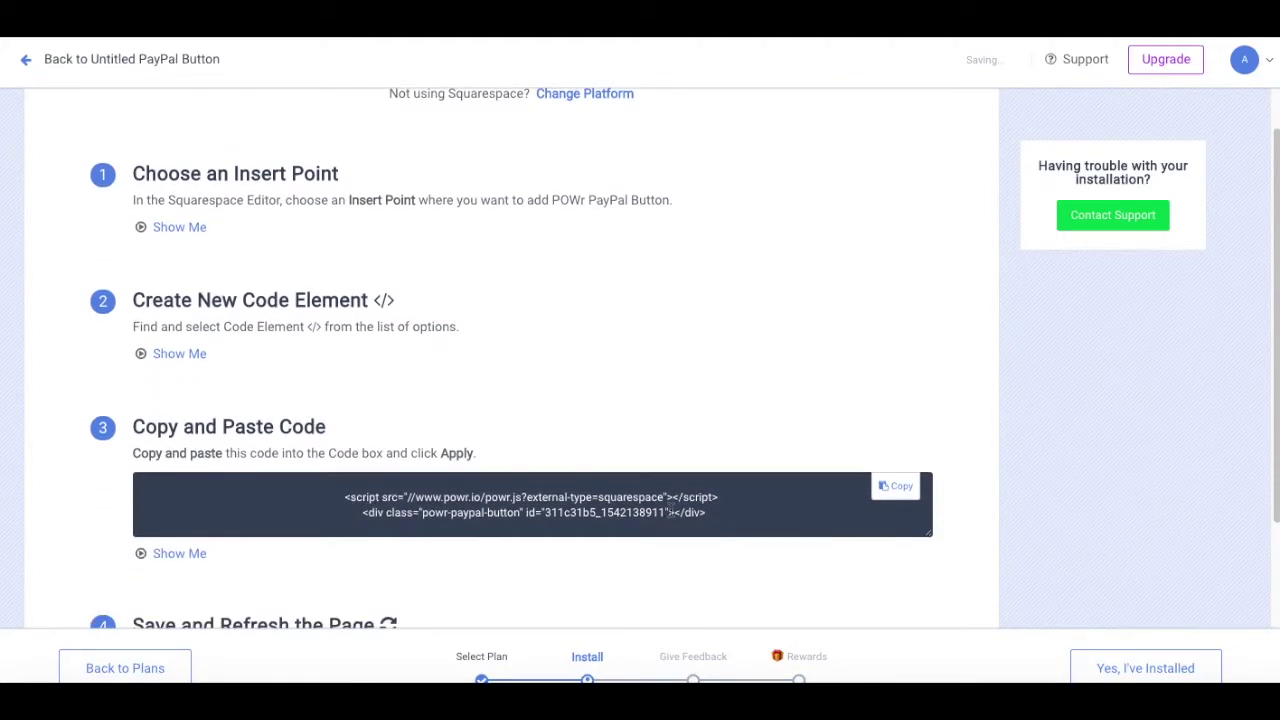
pyautogui.scroll(-1, 671, 512)
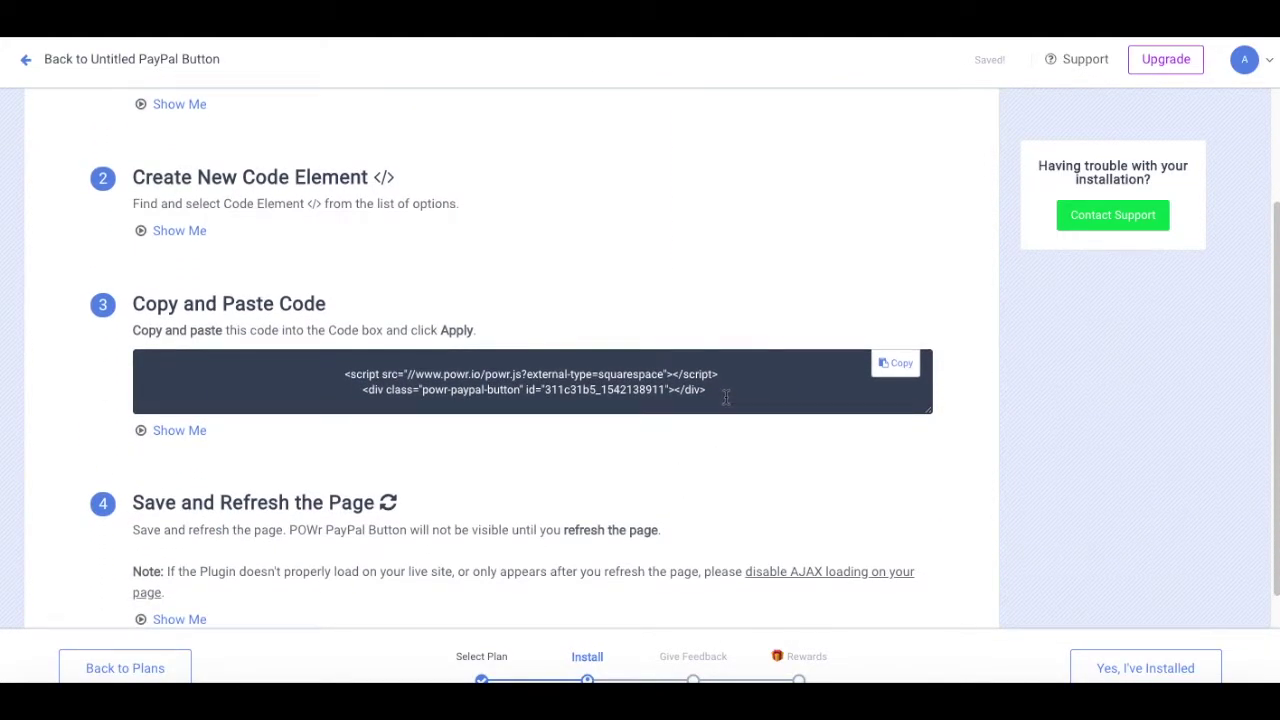
pyautogui.moveTo(726, 397); pyautogui.dragTo(345, 372)
pyautogui.hotkey('ctrl', 'c')
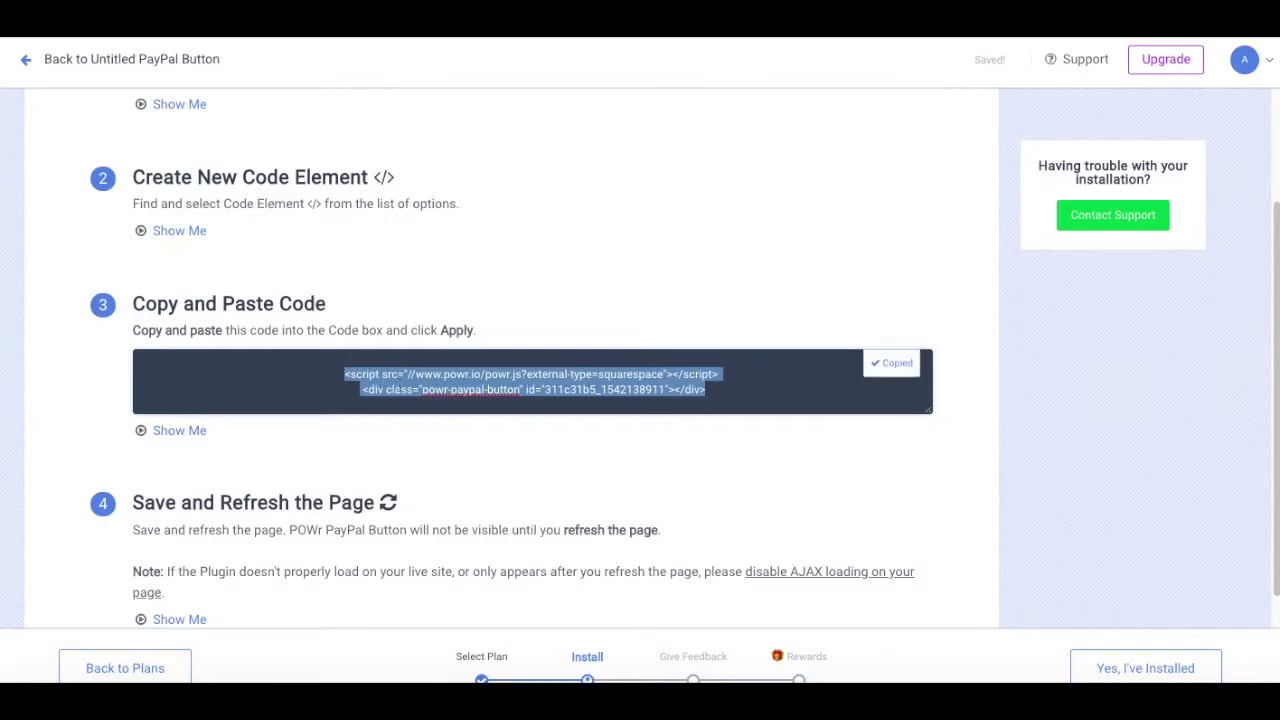
pyautogui.scroll(-2, 430, 405)
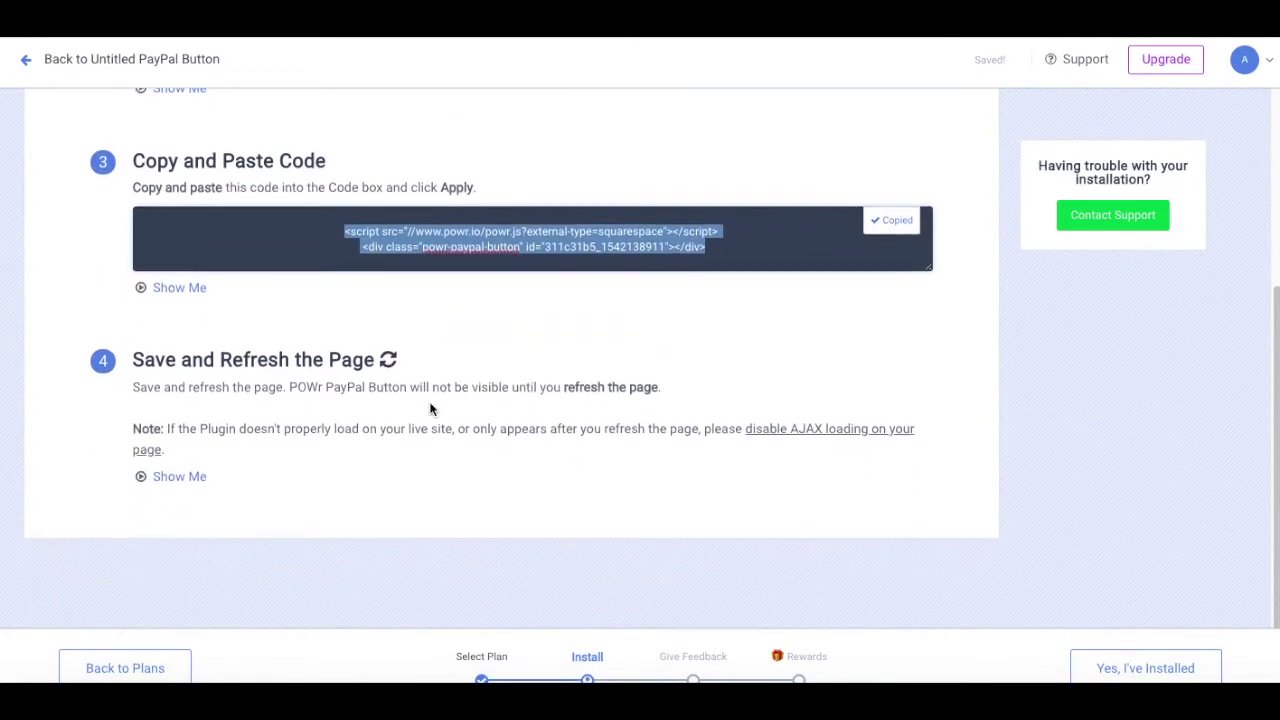
pyautogui.scroll(6, 430, 408)
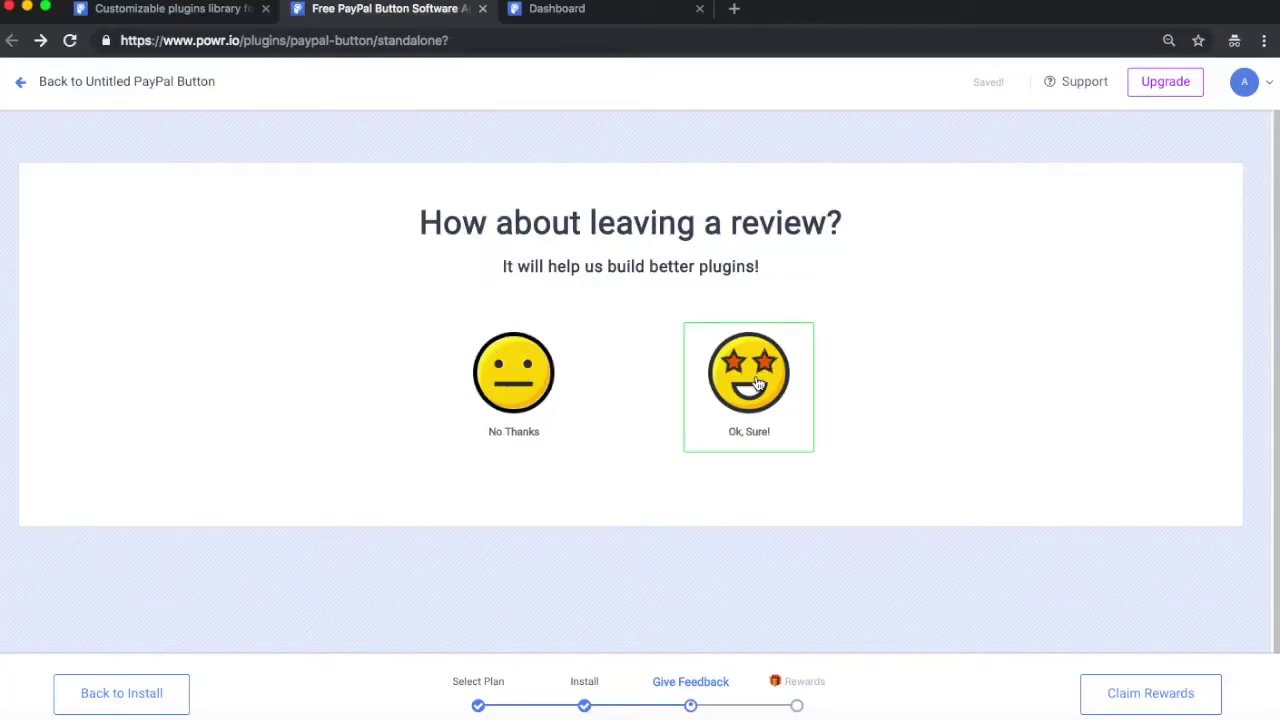
# Step: Copy the PayPal button's public share link from My Plugins
pyautogui.click(1265, 92)
pyautogui.click(1140, 222)
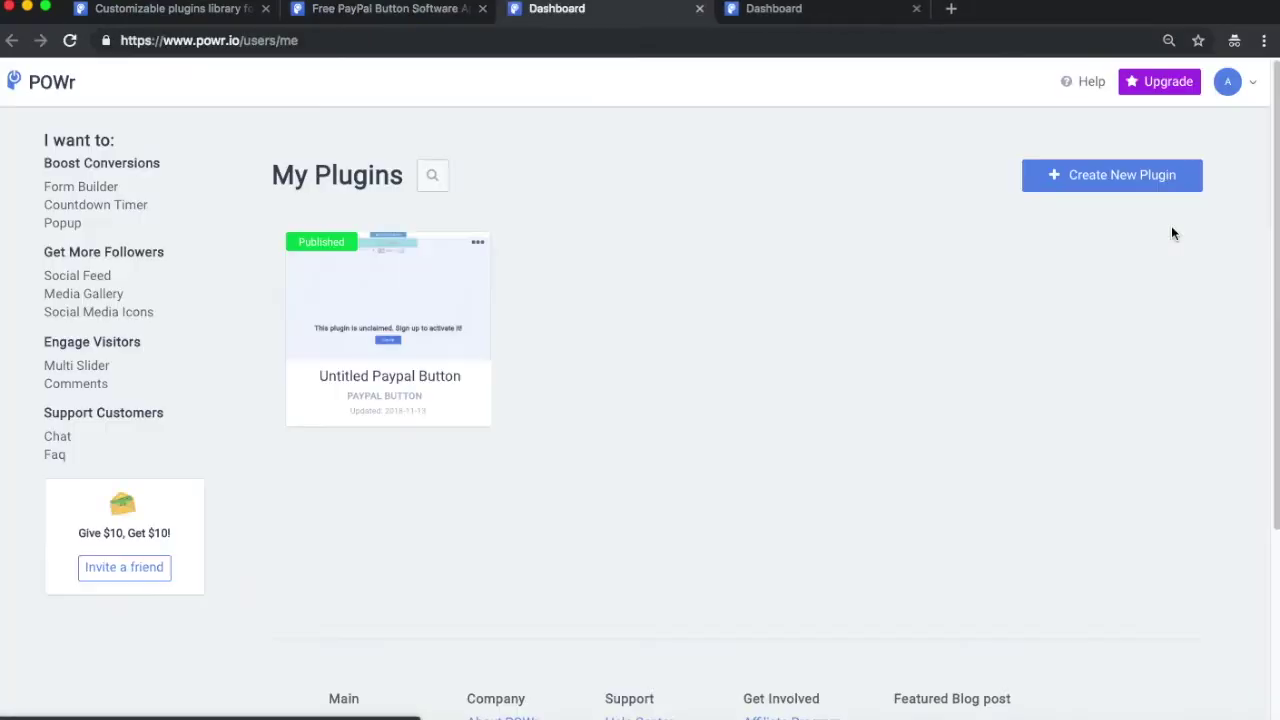
pyautogui.click(477, 242)
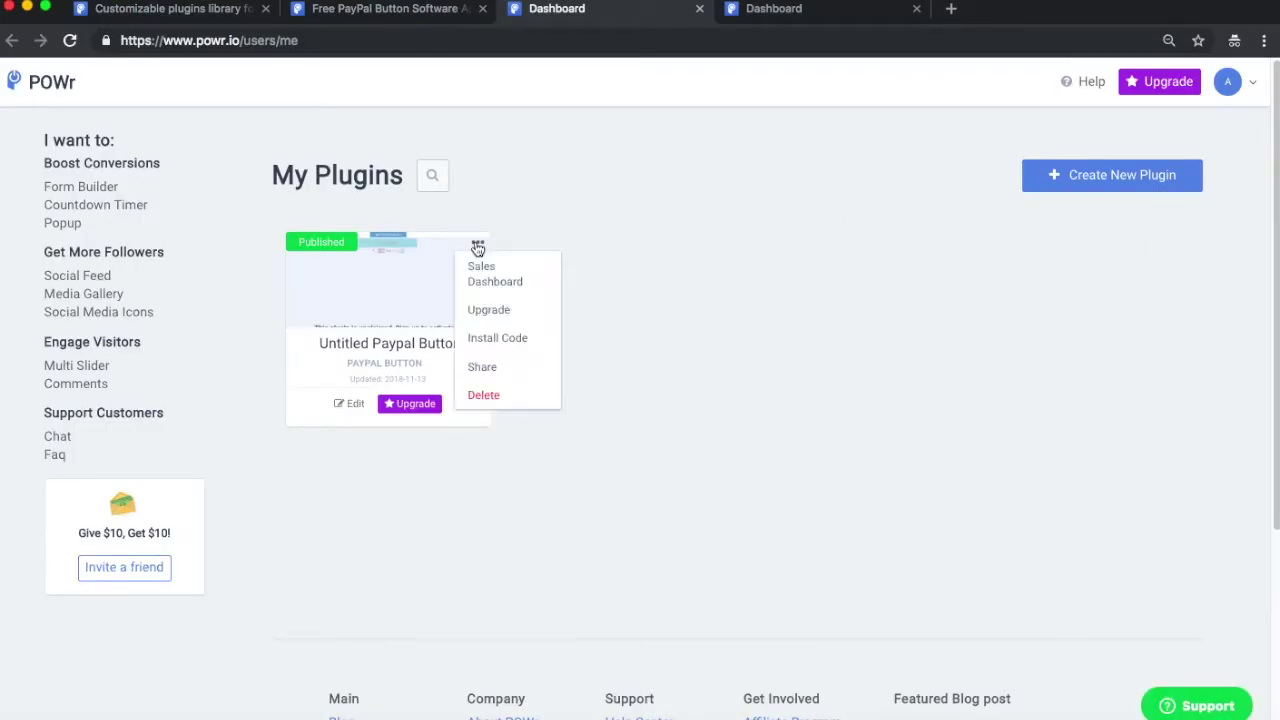
pyautogui.click(480, 366)
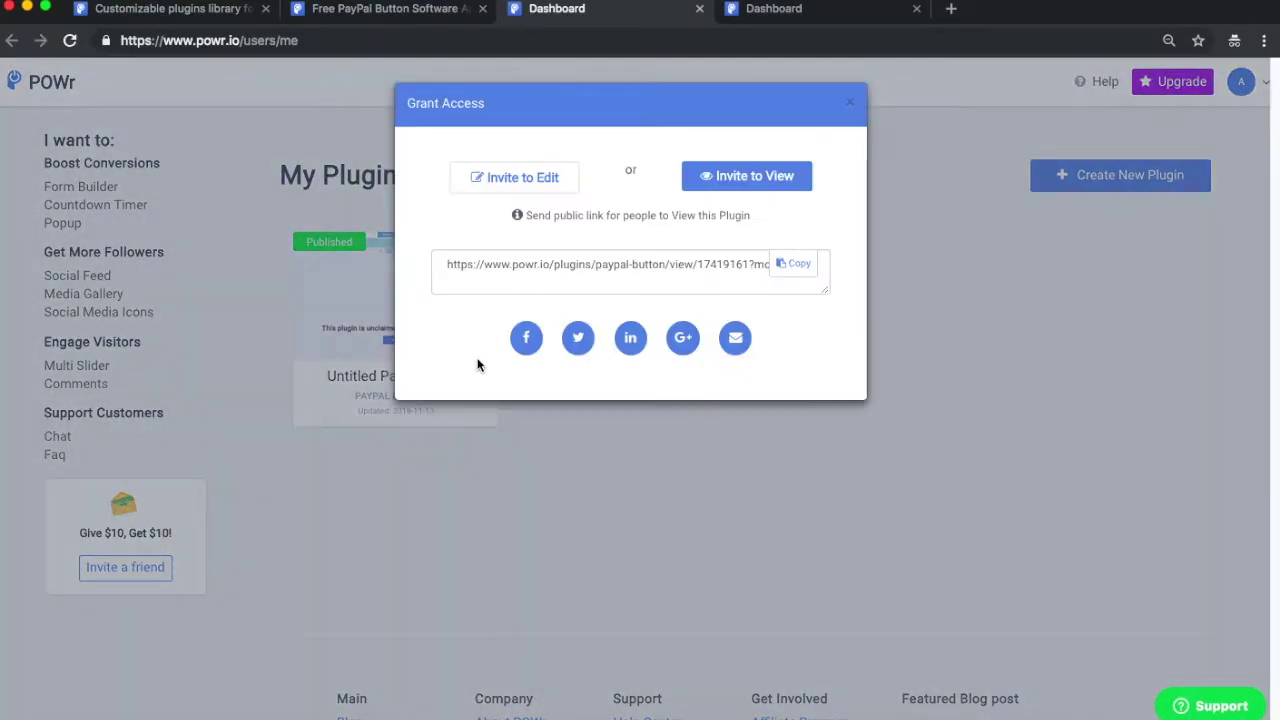
pyautogui.click(641, 267)
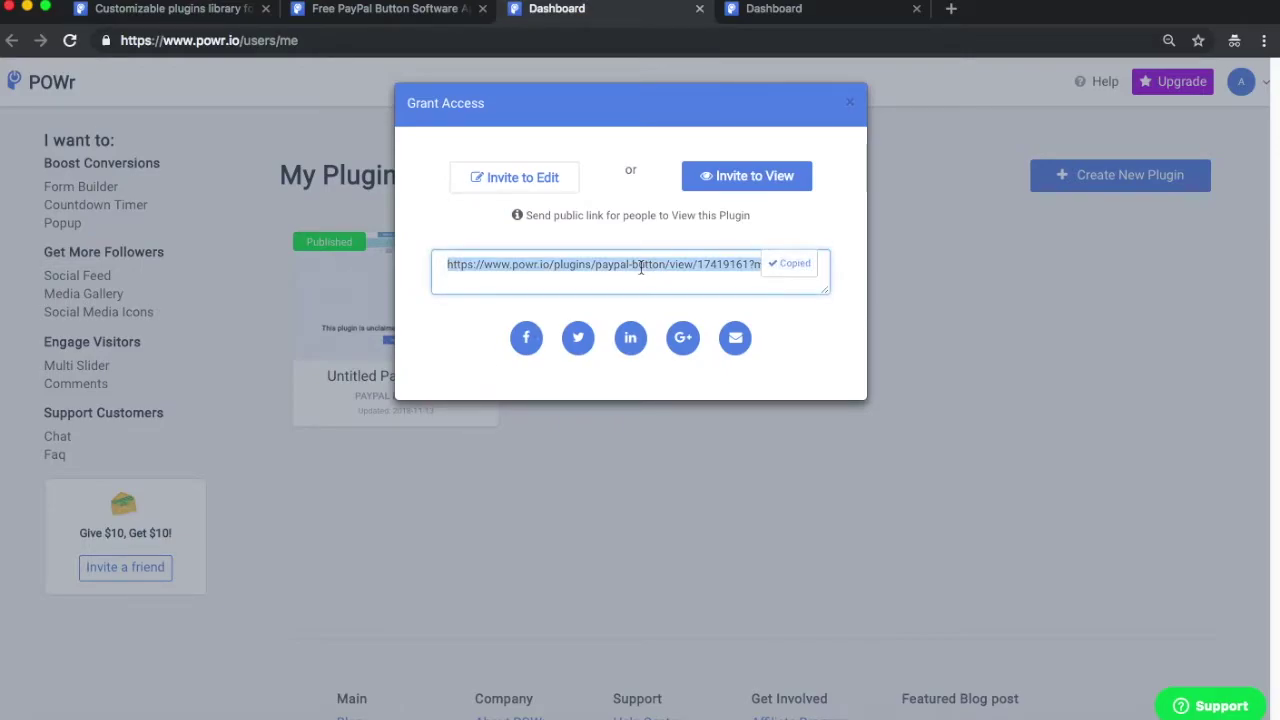
# Step: Paste the share link into the other Dashboard tab's address bar
pyautogui.click(760, 9)
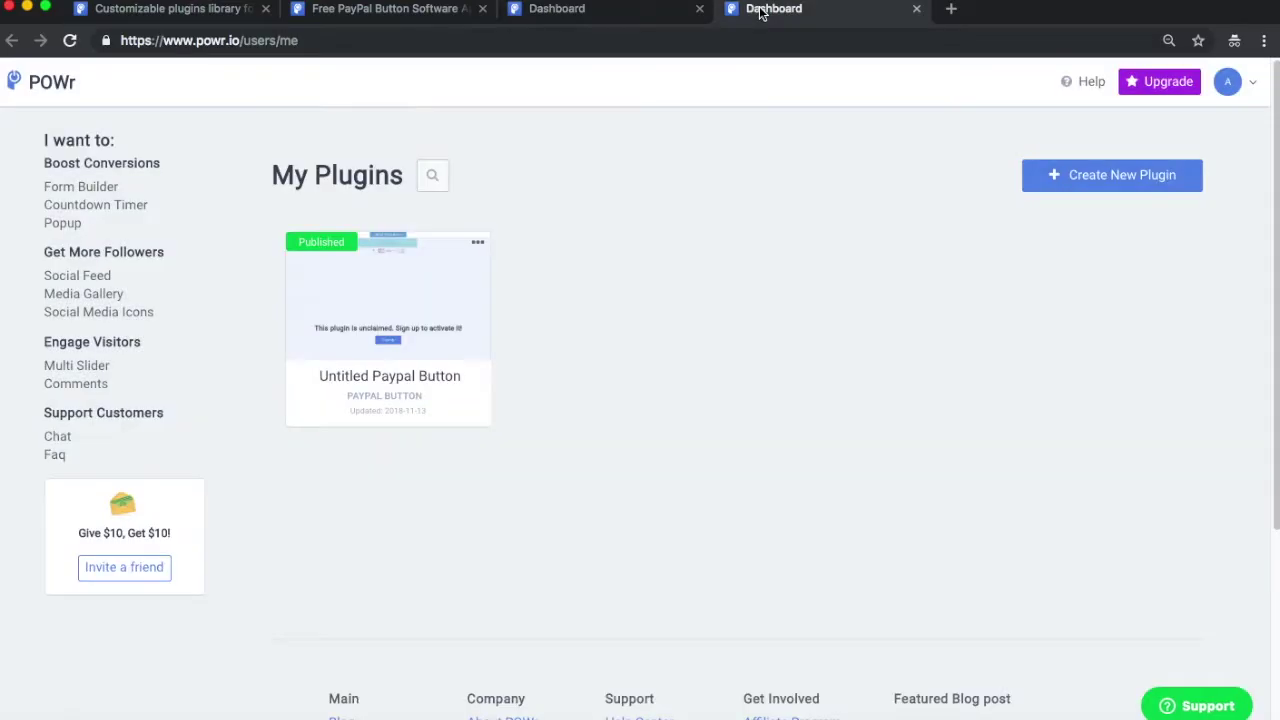
pyautogui.click(704, 38)
pyautogui.press('super+v')
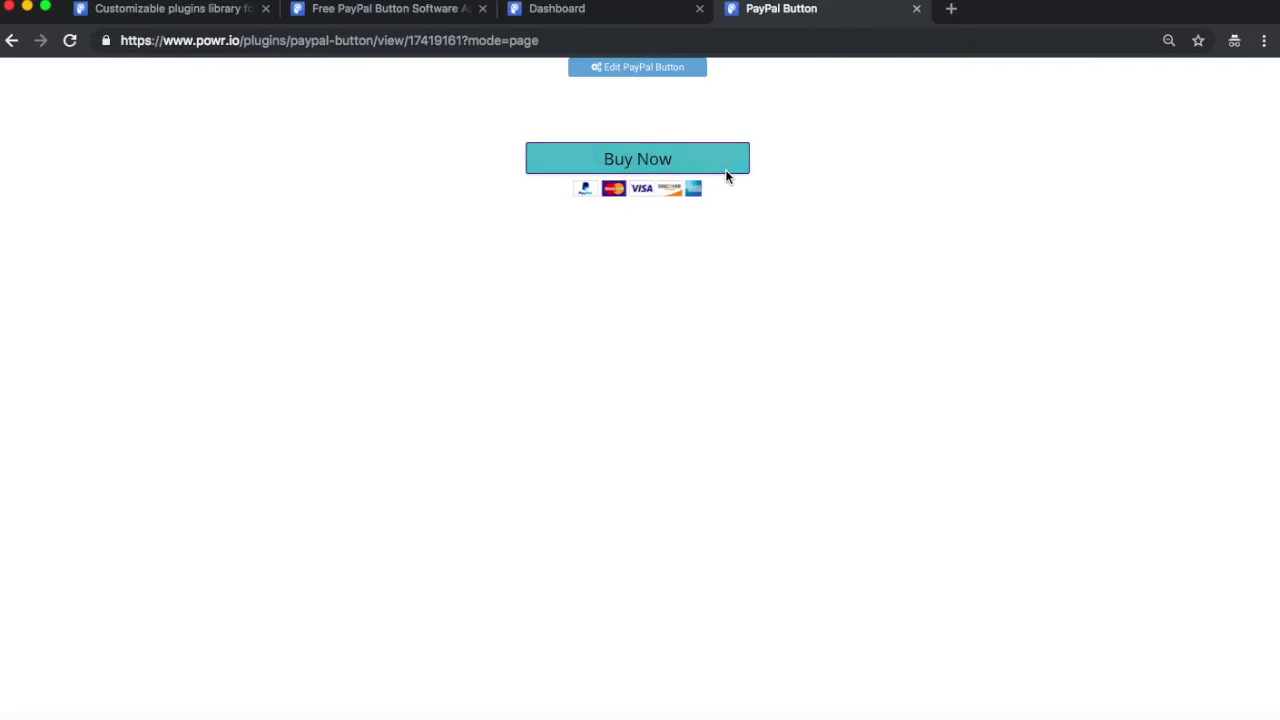
# Step: Buy Magic Wands at $5000.00 on the shared page and continue to PayPal checkout
pyautogui.click(725, 170)
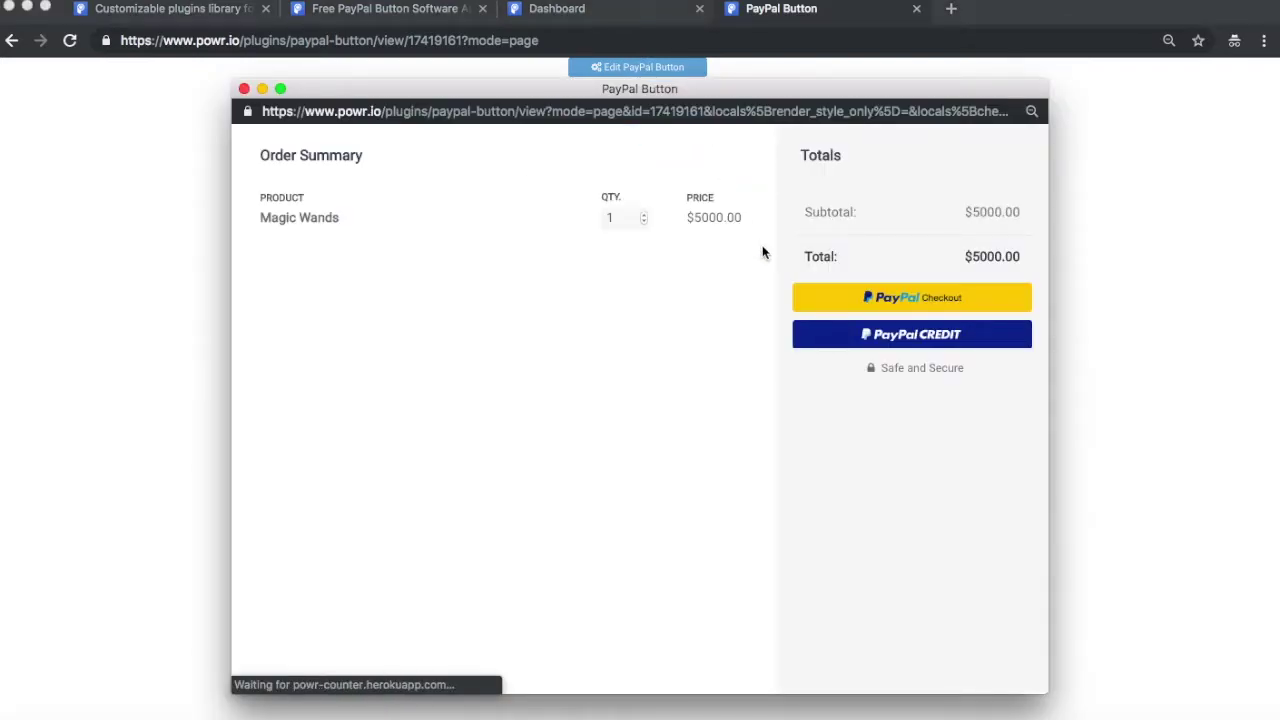
pyautogui.click(880, 303)
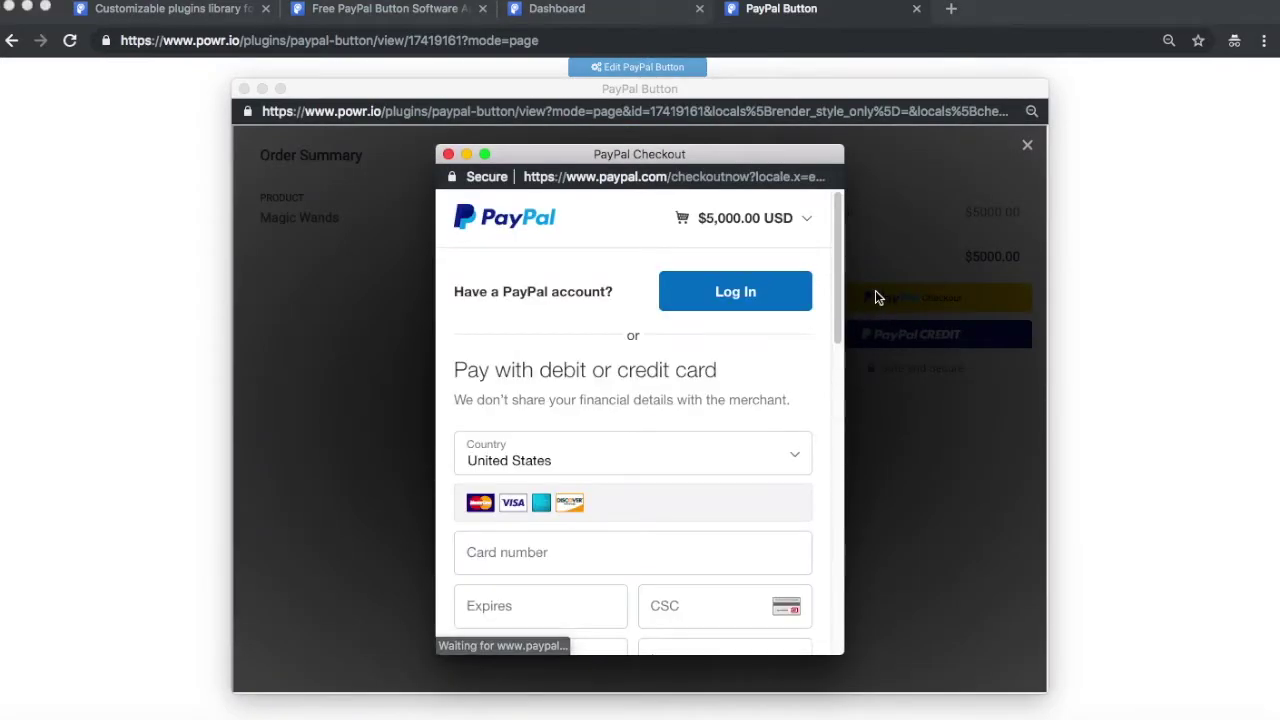
pyautogui.scroll(-4, 555, 401)
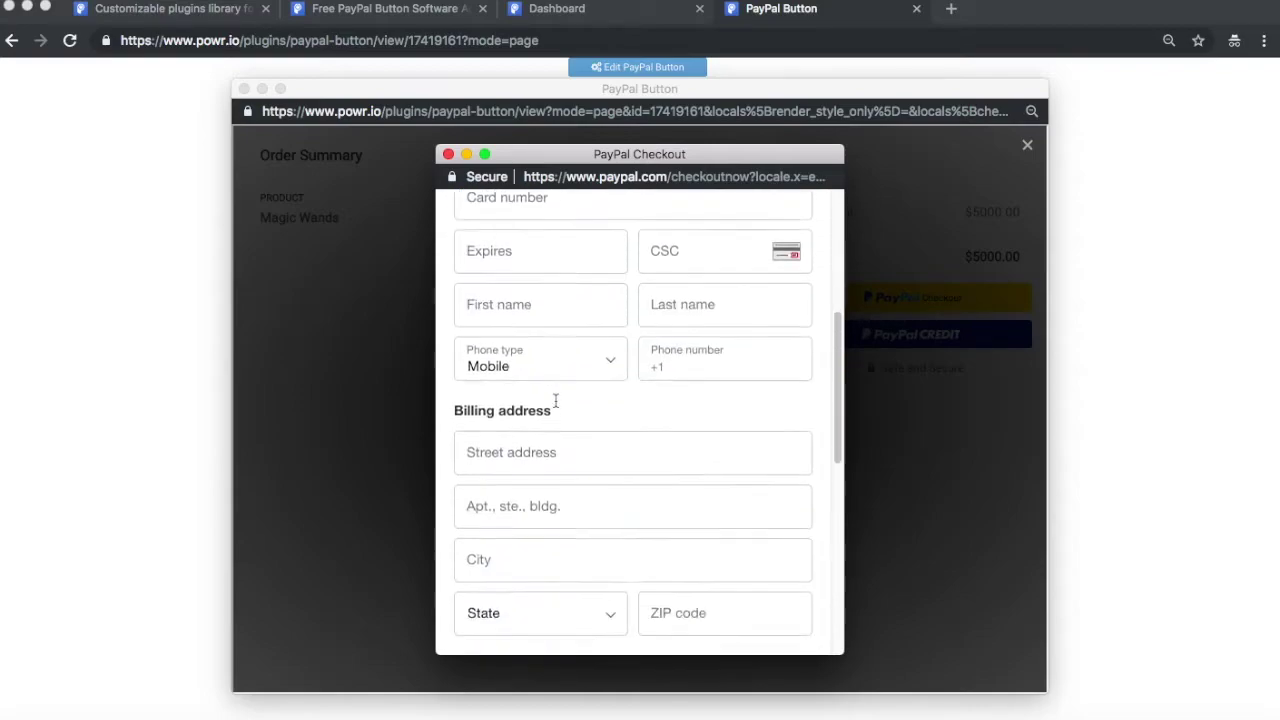